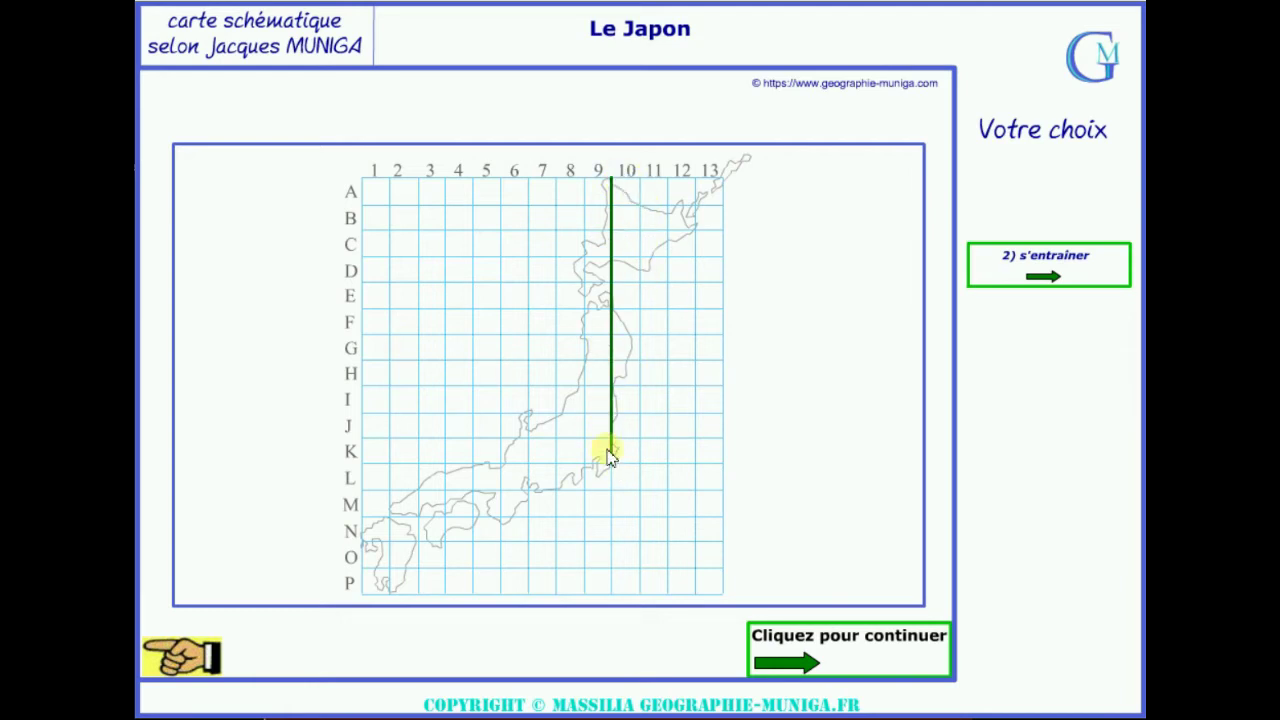
- Advance the Japan drawing lesson through all the green lines of force, ending with the southwestern cross line
left_click(828, 653)
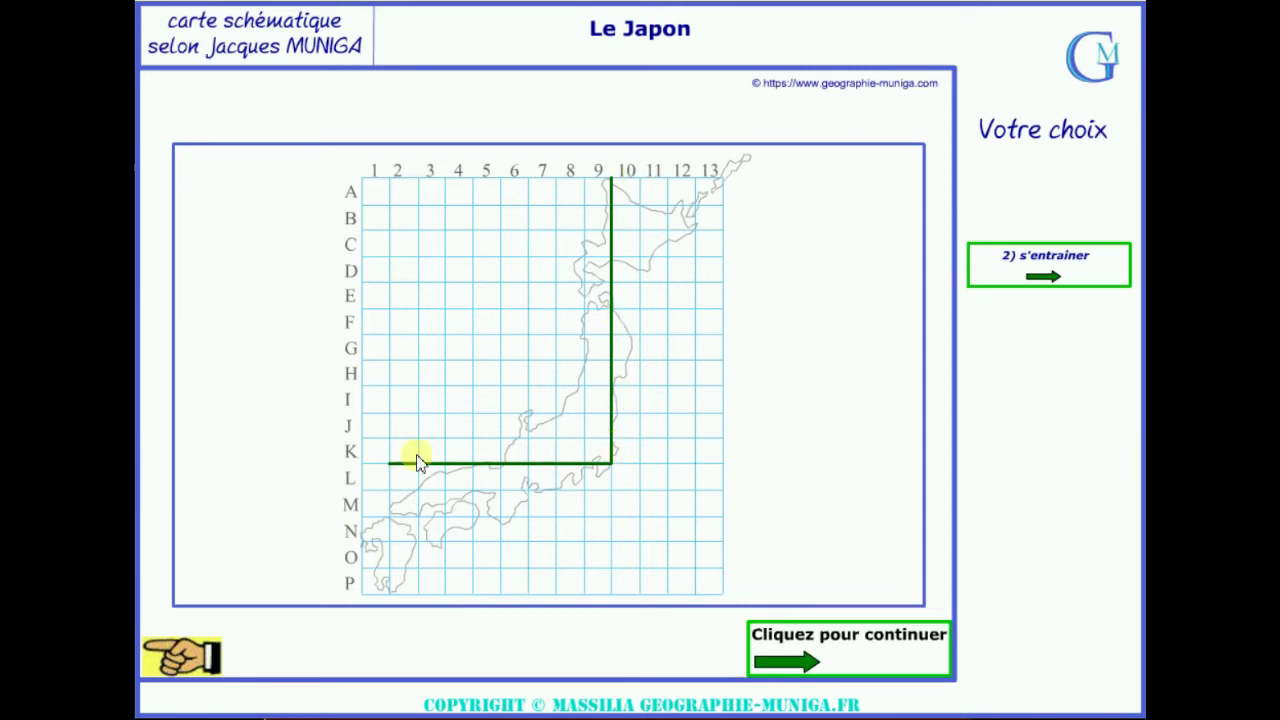
left_click(858, 652)
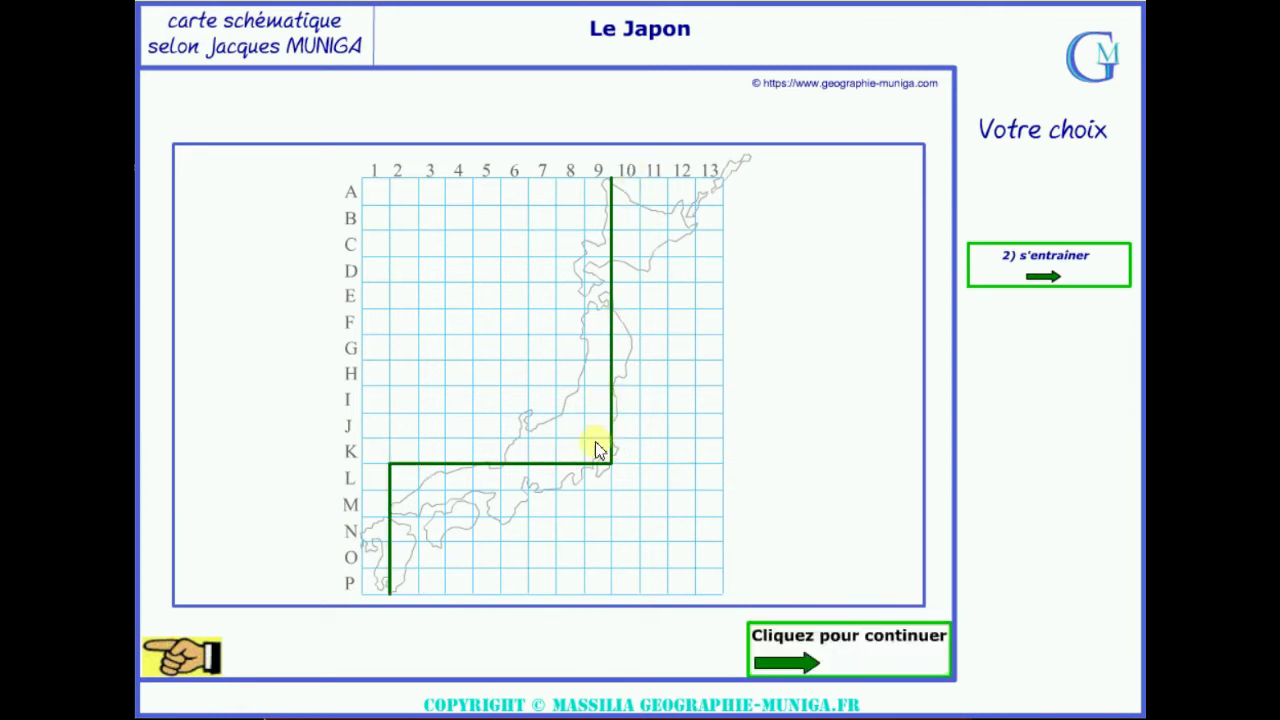
left_click(880, 650)
left_click(880, 652)
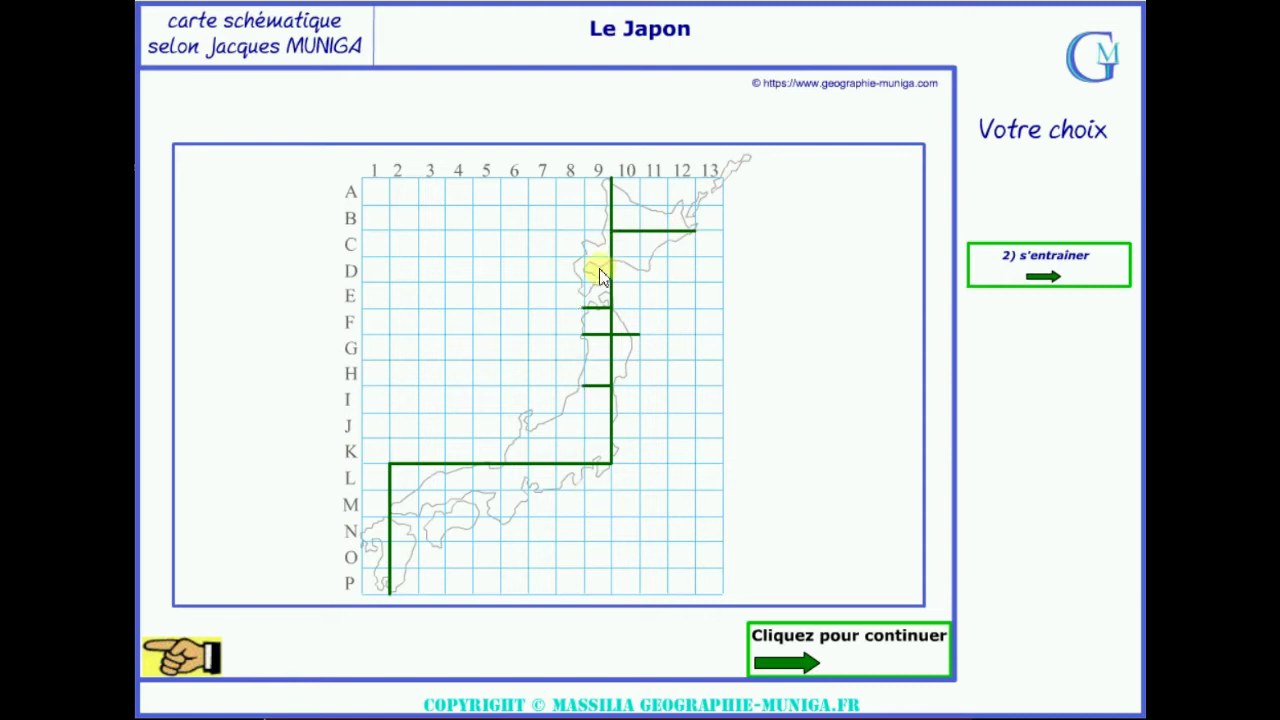
left_click(858, 652)
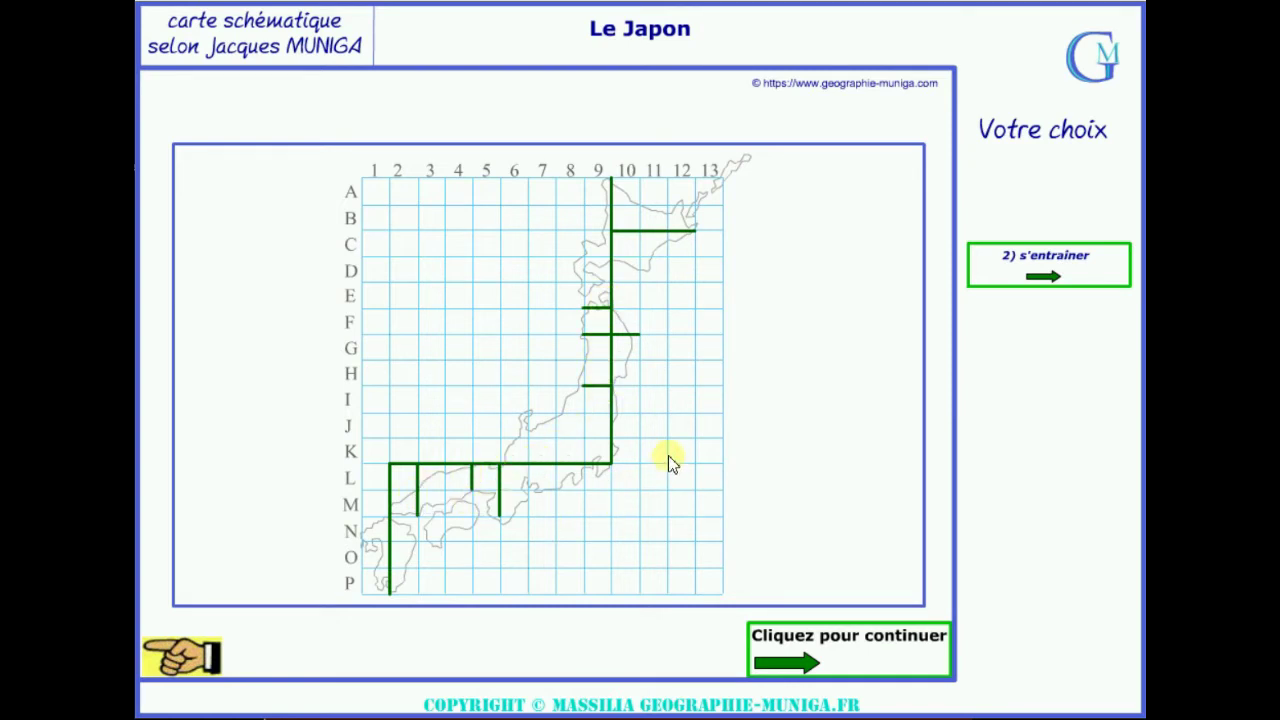
left_click(820, 655)
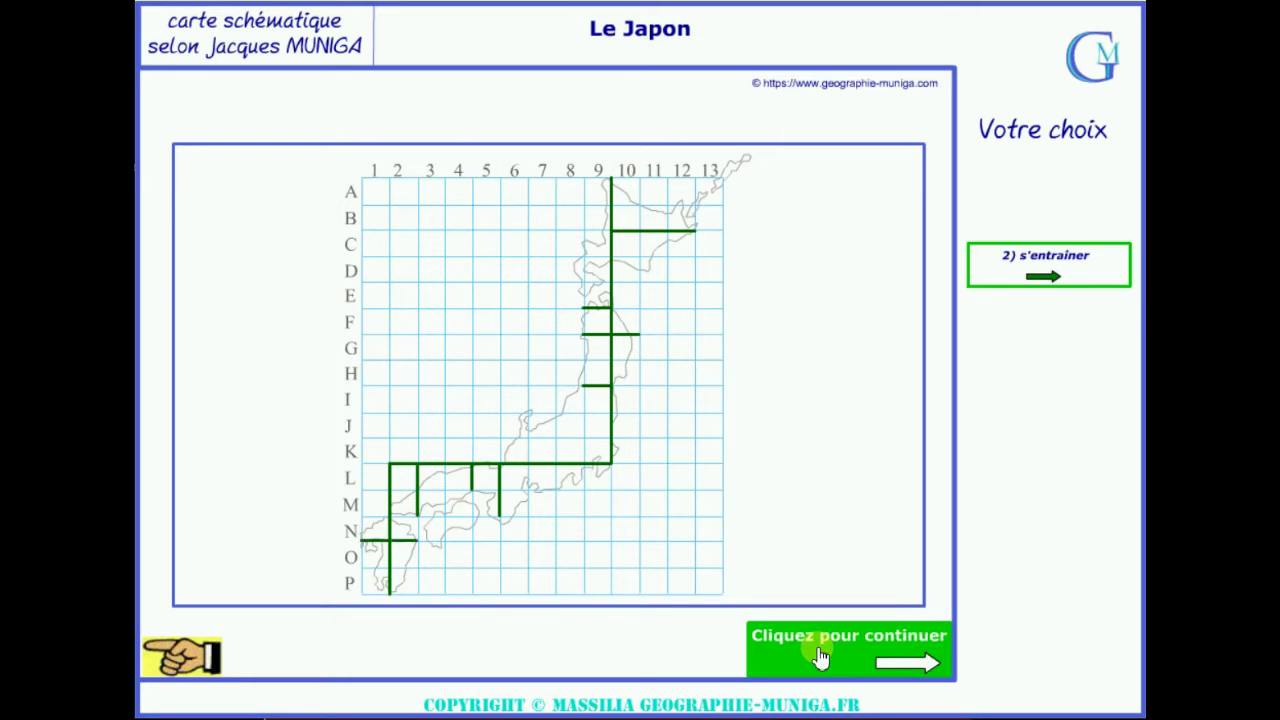
- Advance the lesson through the black outlines of the islands until the complete schematic map is drawn
left_click(820, 655)
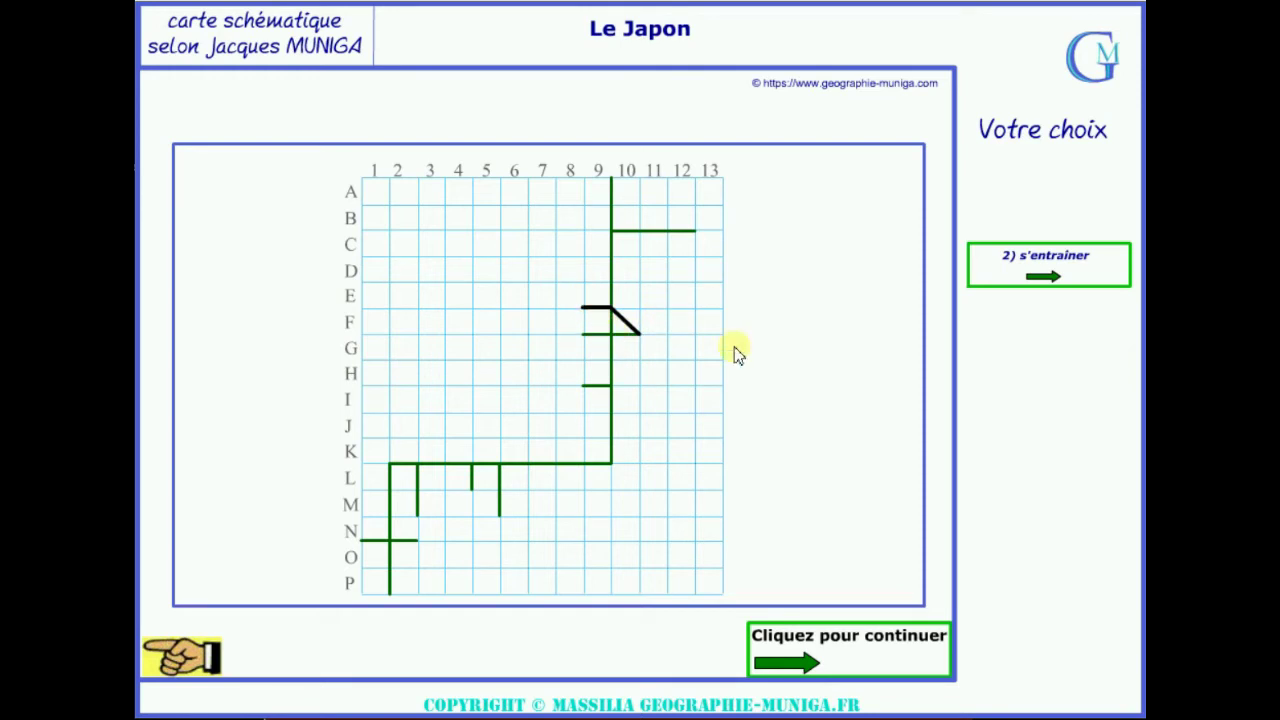
left_click(842, 655)
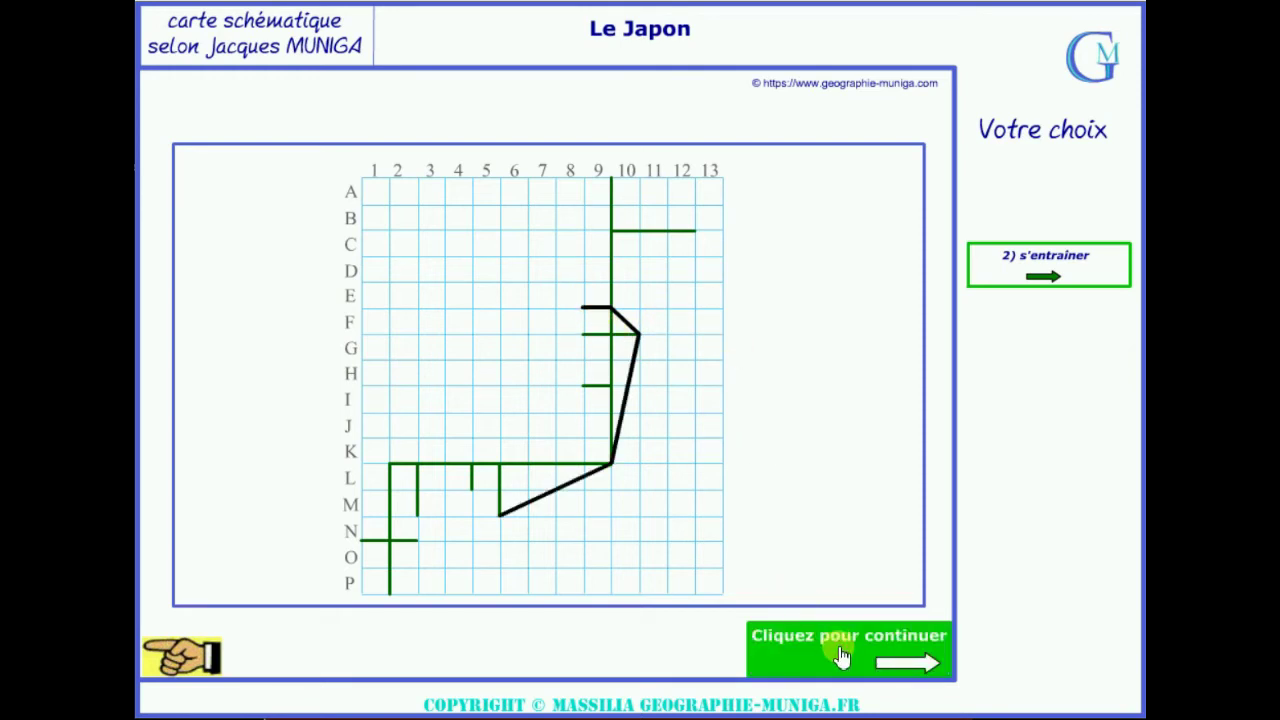
left_click(842, 655)
left_click(842, 655)
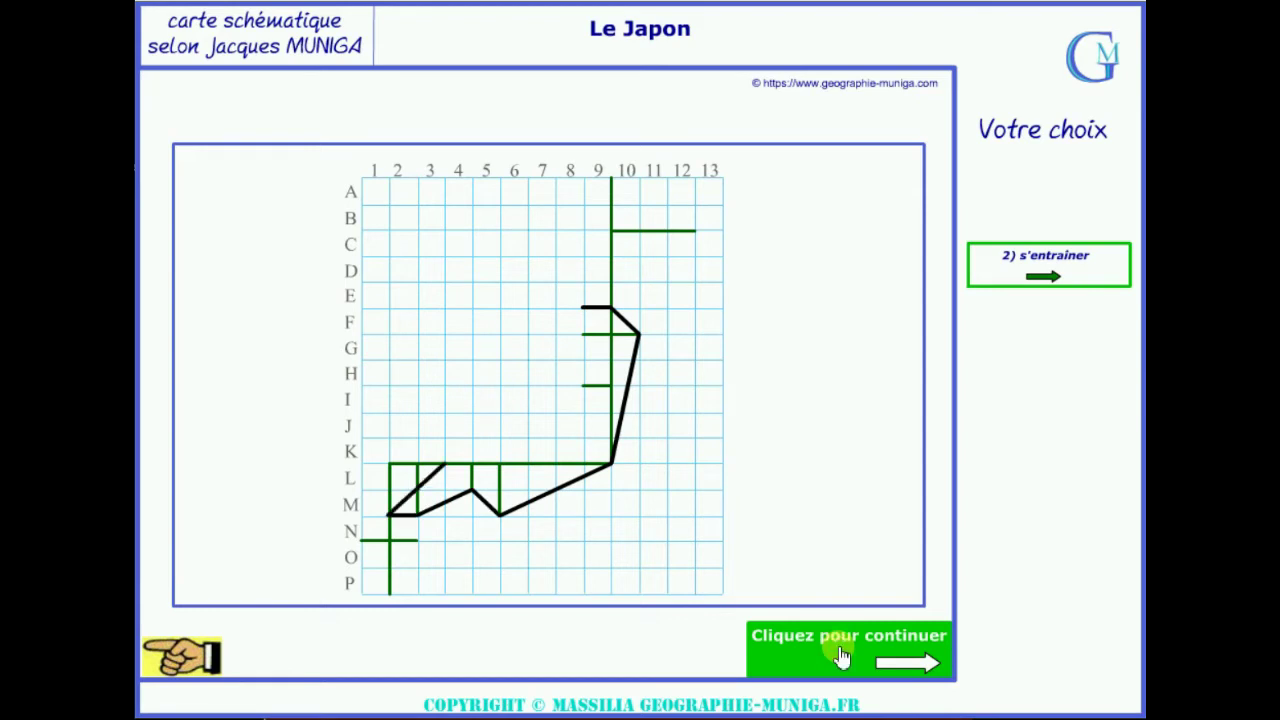
left_click(842, 655)
left_click(842, 655)
left_click(842, 655)
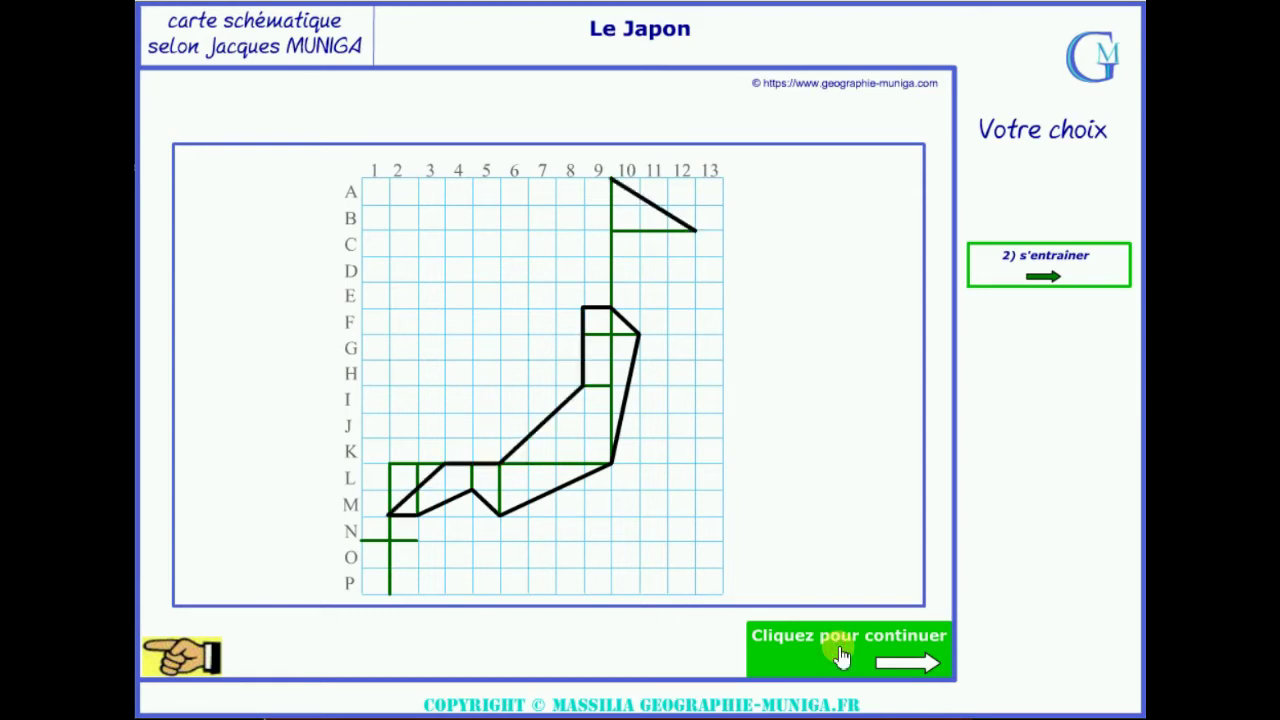
left_click(842, 655)
left_click(842, 655)
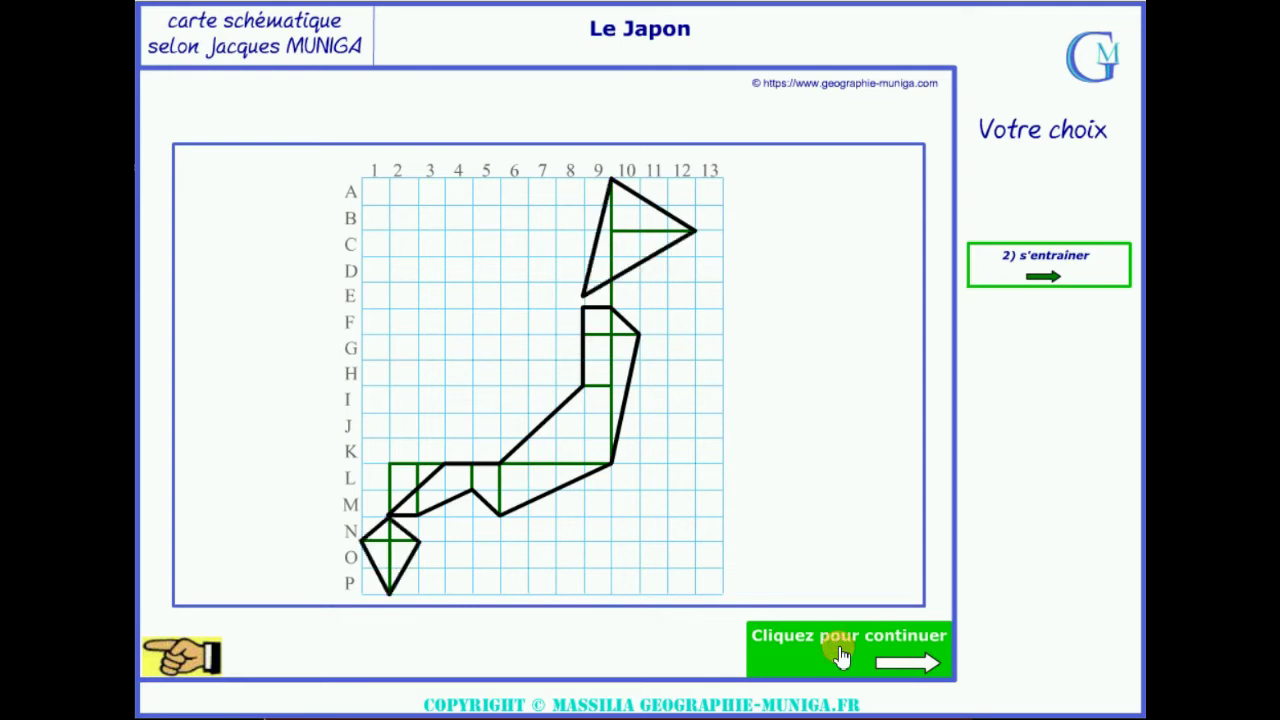
left_click(842, 654)
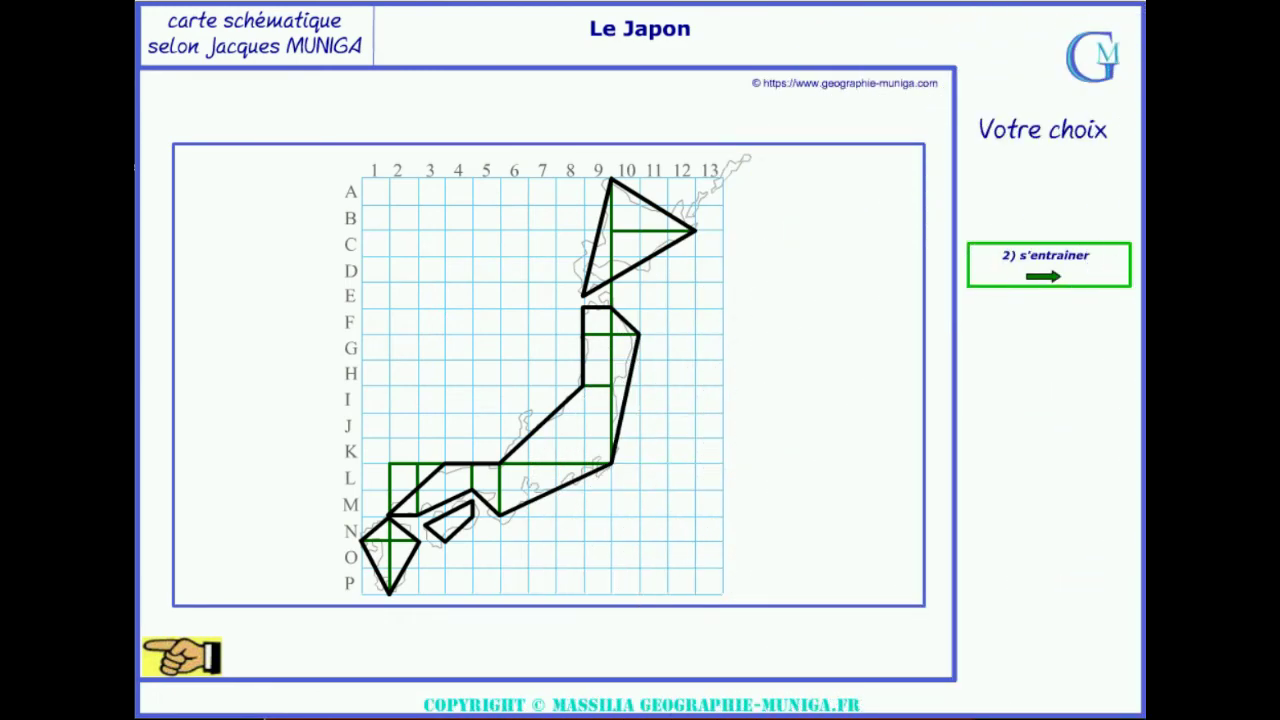
- Open the training exercise and draw a looping freehand stroke with the pencil at line thickness 6
left_click(1078, 274)
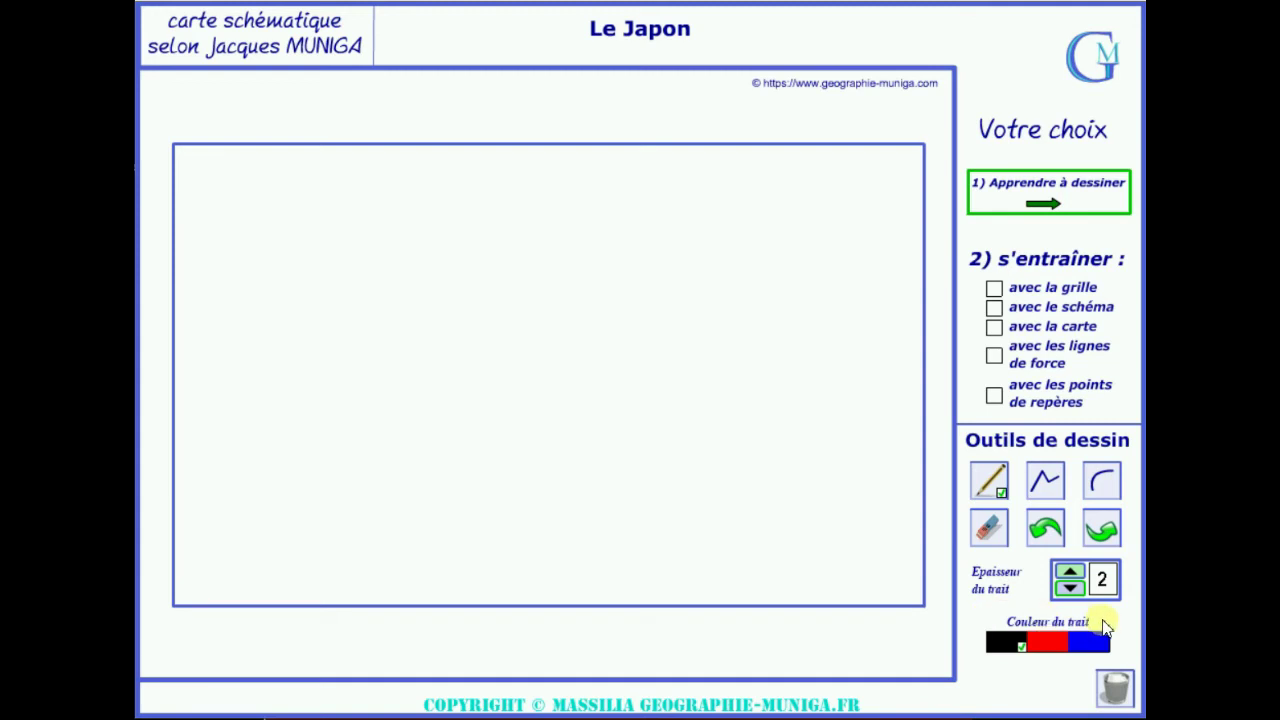
left_click(1071, 572)
left_click(1071, 572)
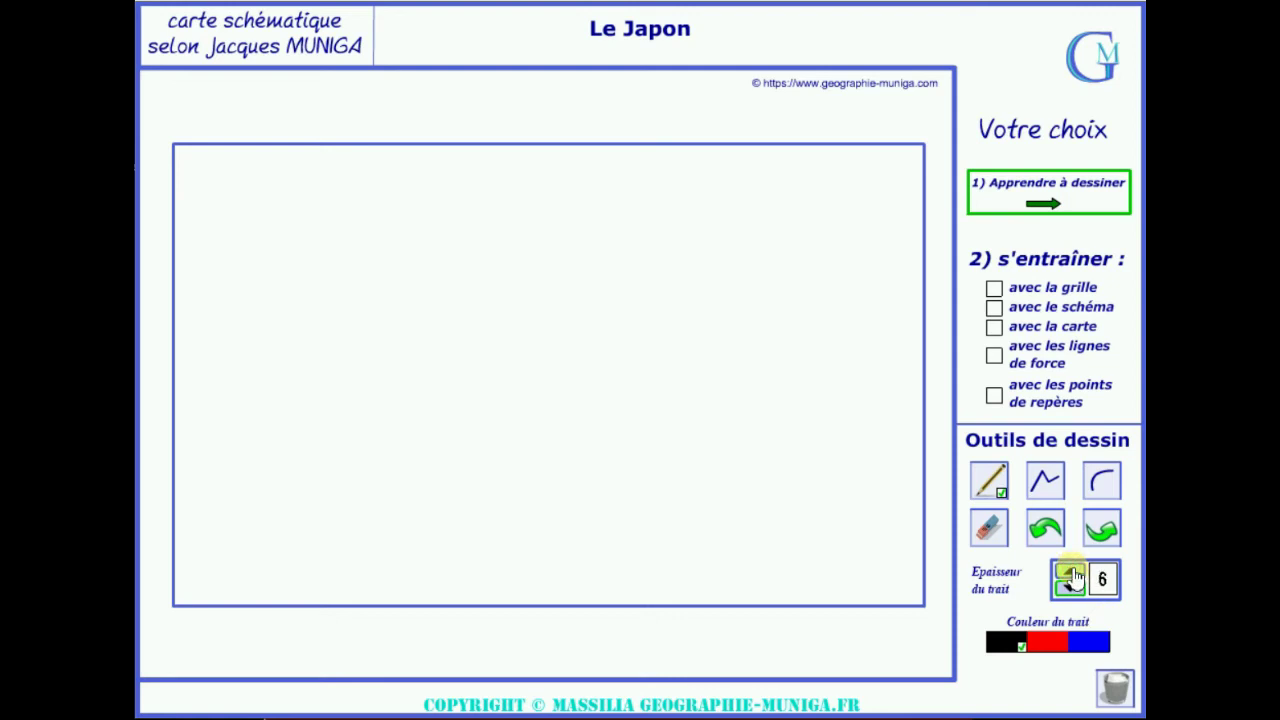
left_click(1007, 484)
mouse_move(803, 230)
left_mouse_down()
mouse_move(791, 394)
mouse_move(887, 236)
left_mouse_up()
- Draw an open three-segment polyline and a short curved arc between it and the freehand stroke
left_click(1043, 479)
left_click(386, 221)
left_click(426, 368)
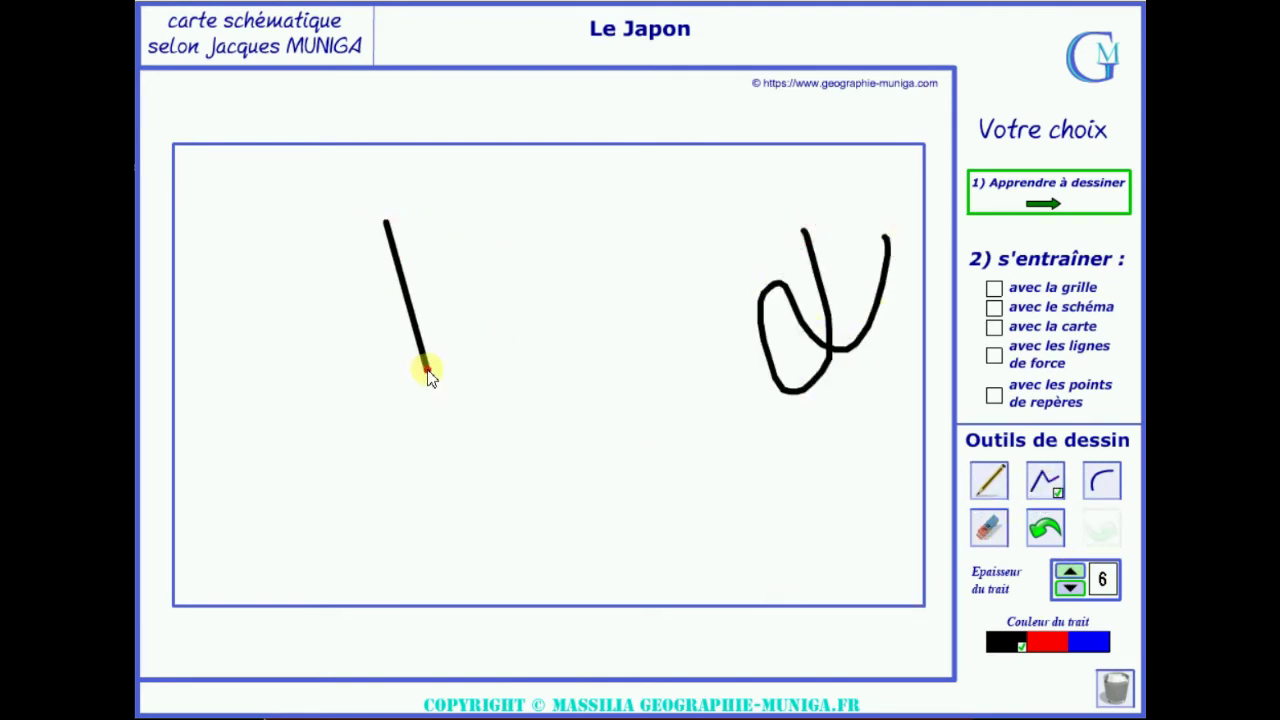
left_click(541, 359)
double_click(605, 238)
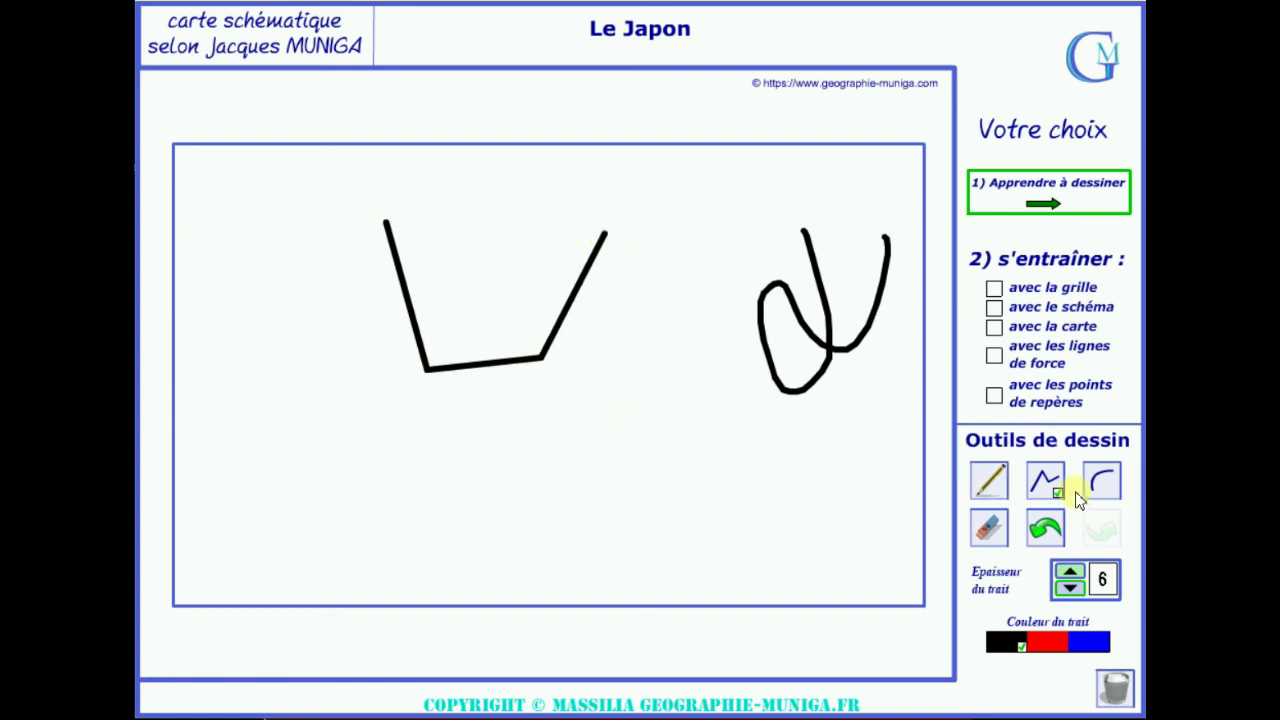
left_click(1101, 480)
mouse_move(643, 289)
left_mouse_down()
mouse_move(700, 320)
mouse_move(713, 348)
left_mouse_up()
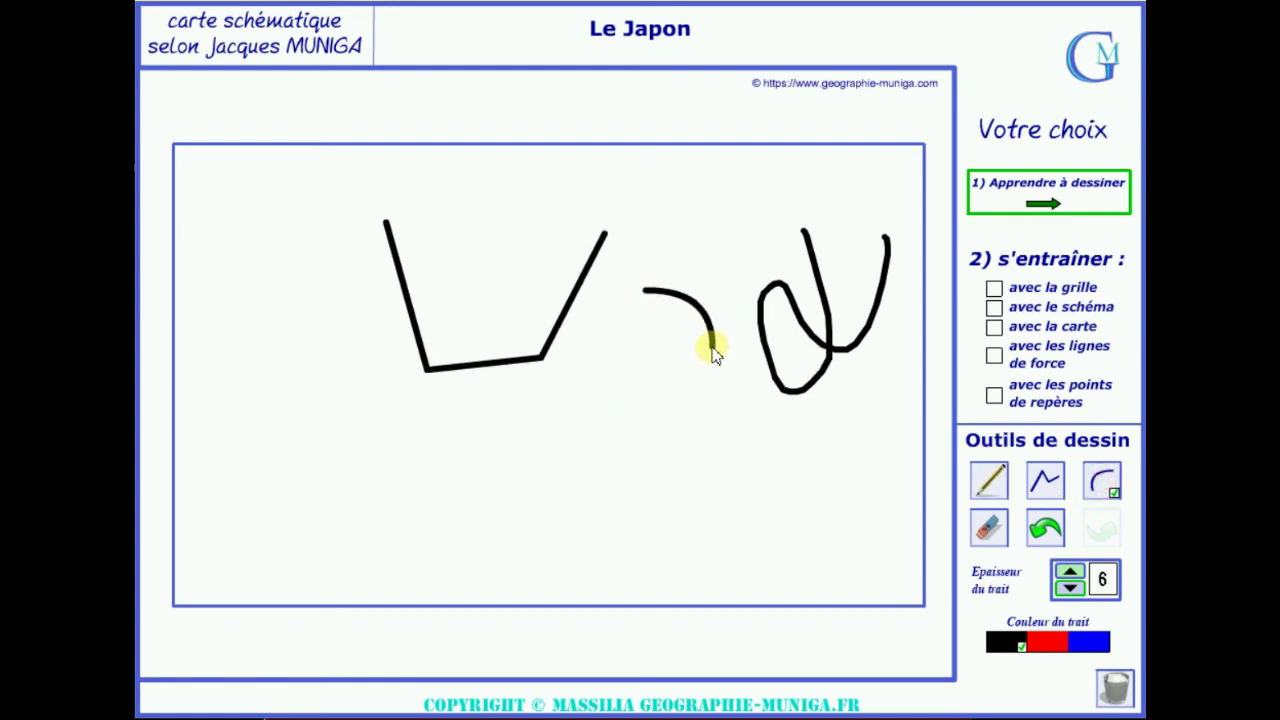
- Erase the lower part of the arc with the eraser at thickness 10
left_click(990, 535)
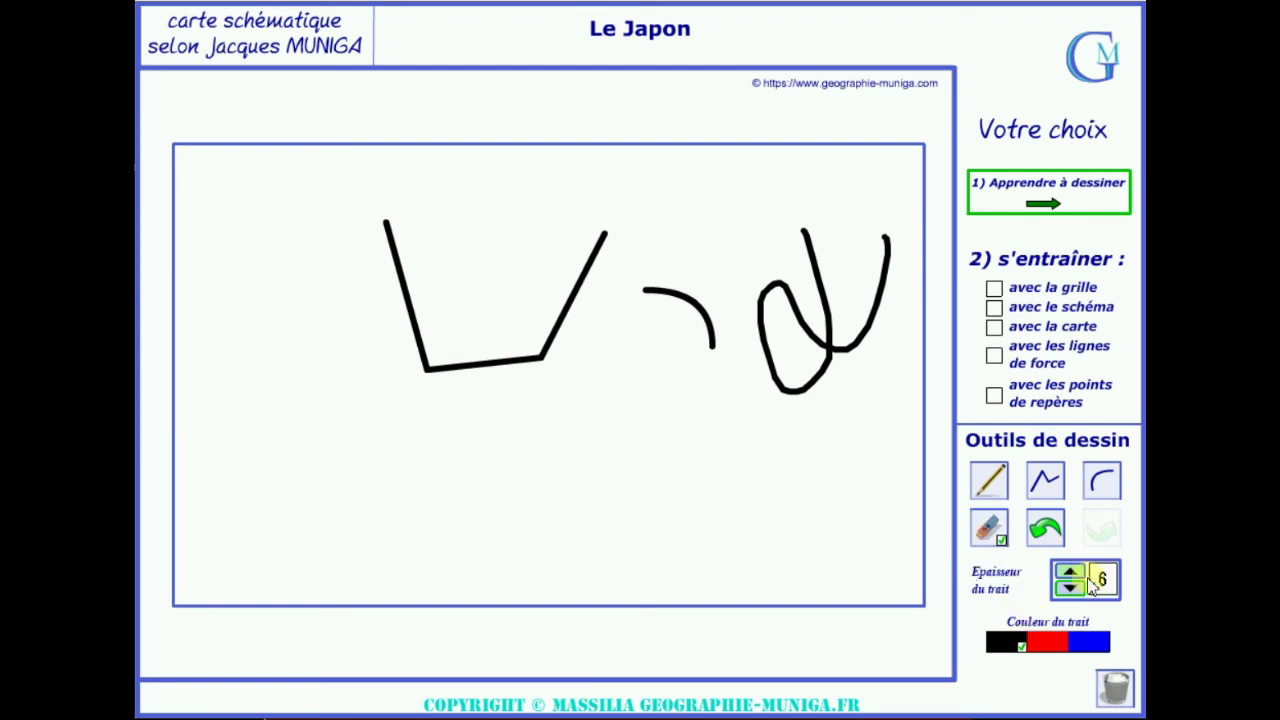
left_click(1070, 572)
left_click(1070, 572)
mouse_move(716, 342)
left_mouse_down()
mouse_move(706, 357)
mouse_move(700, 283)
left_mouse_up()
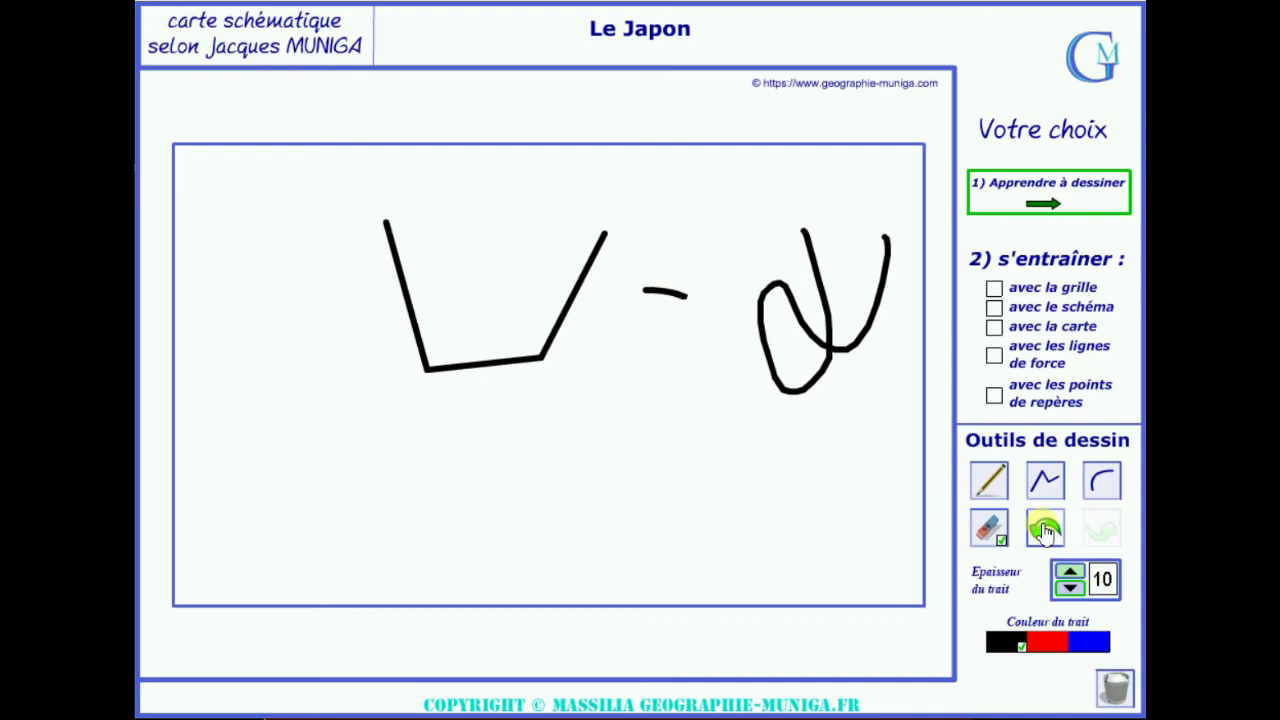
- Undo and redo the last erasure, and clear the whole drawing area
left_click(1044, 530)
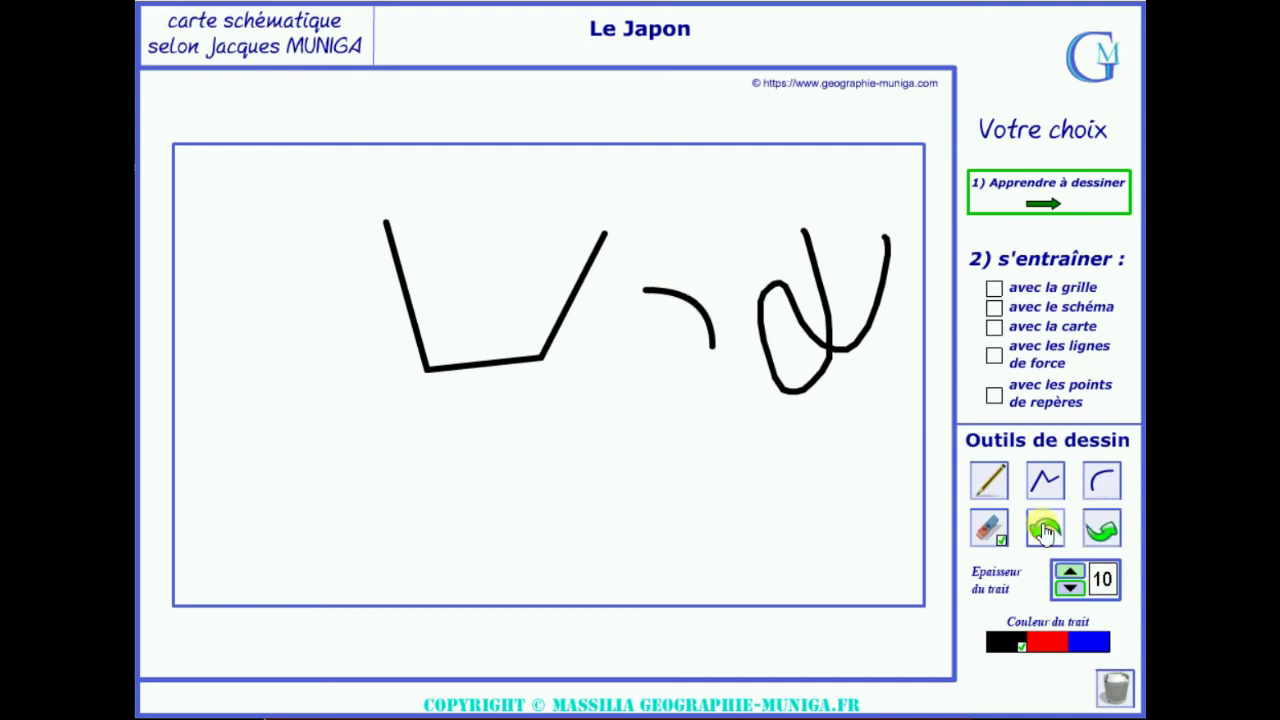
left_click(1111, 535)
left_click(1118, 690)
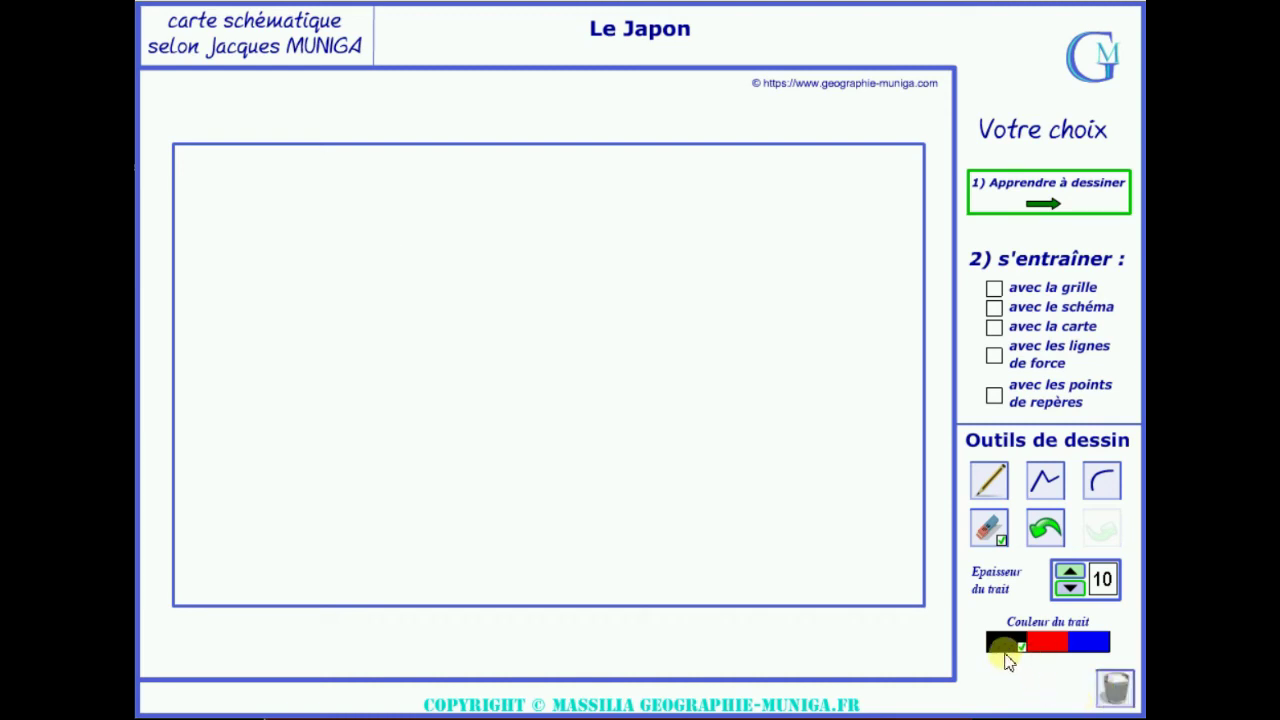
- Draw a slanted straight red line and a straight blue line crossing it
left_click(1058, 648)
left_click(1045, 485)
left_click(903, 317)
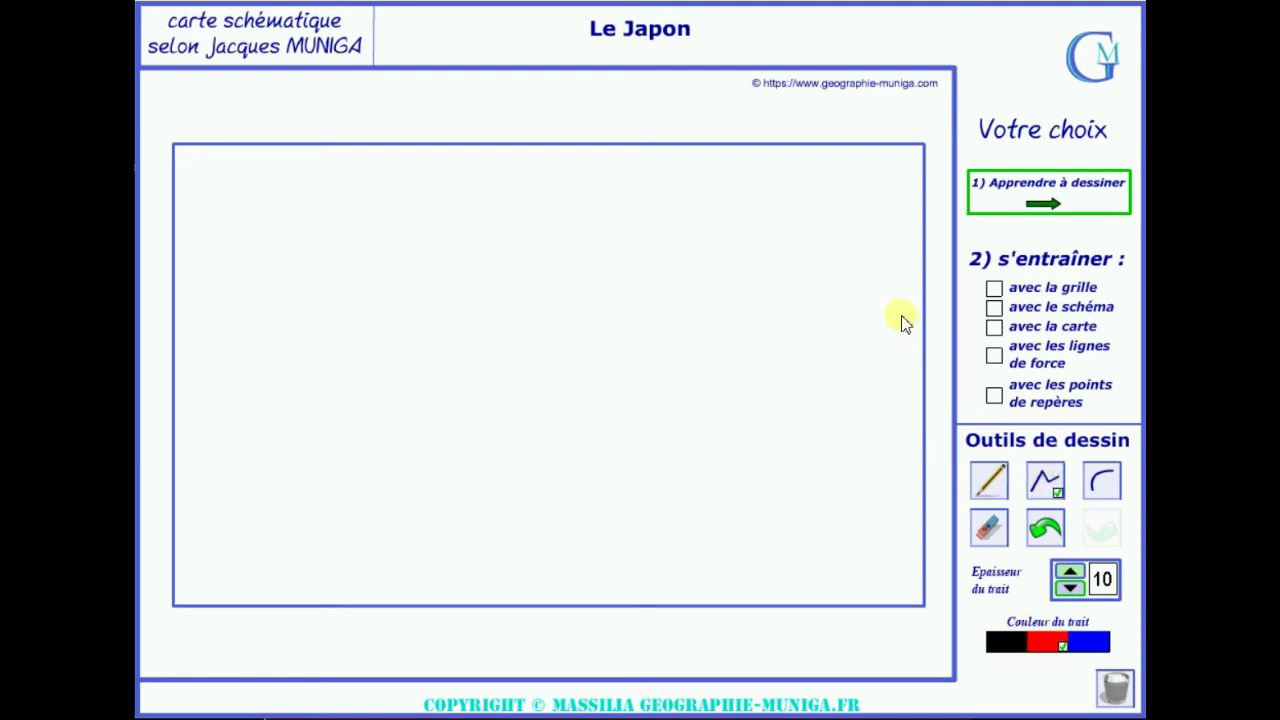
left_click(678, 441)
left_click(1093, 648)
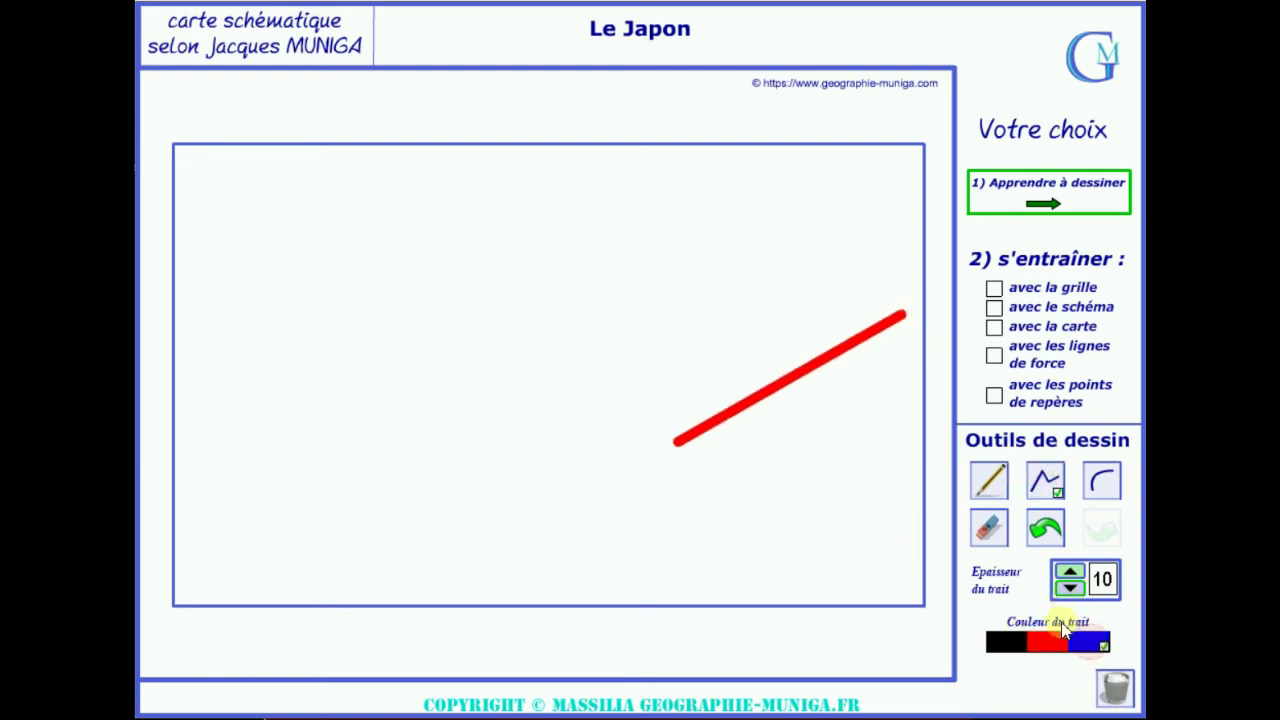
left_click(760, 320)
left_click(843, 507)
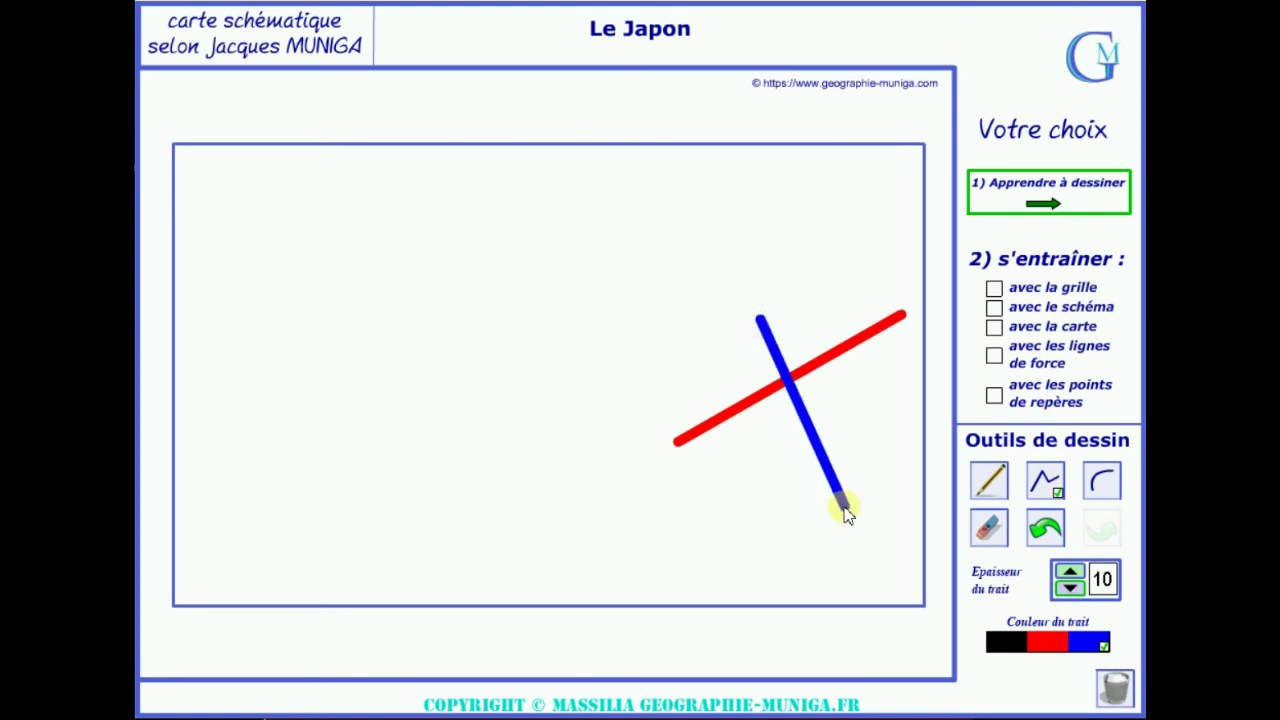
- Draw a straight black line across the red and blue lines, and clear the drawing area
left_click(1010, 643)
left_click(836, 278)
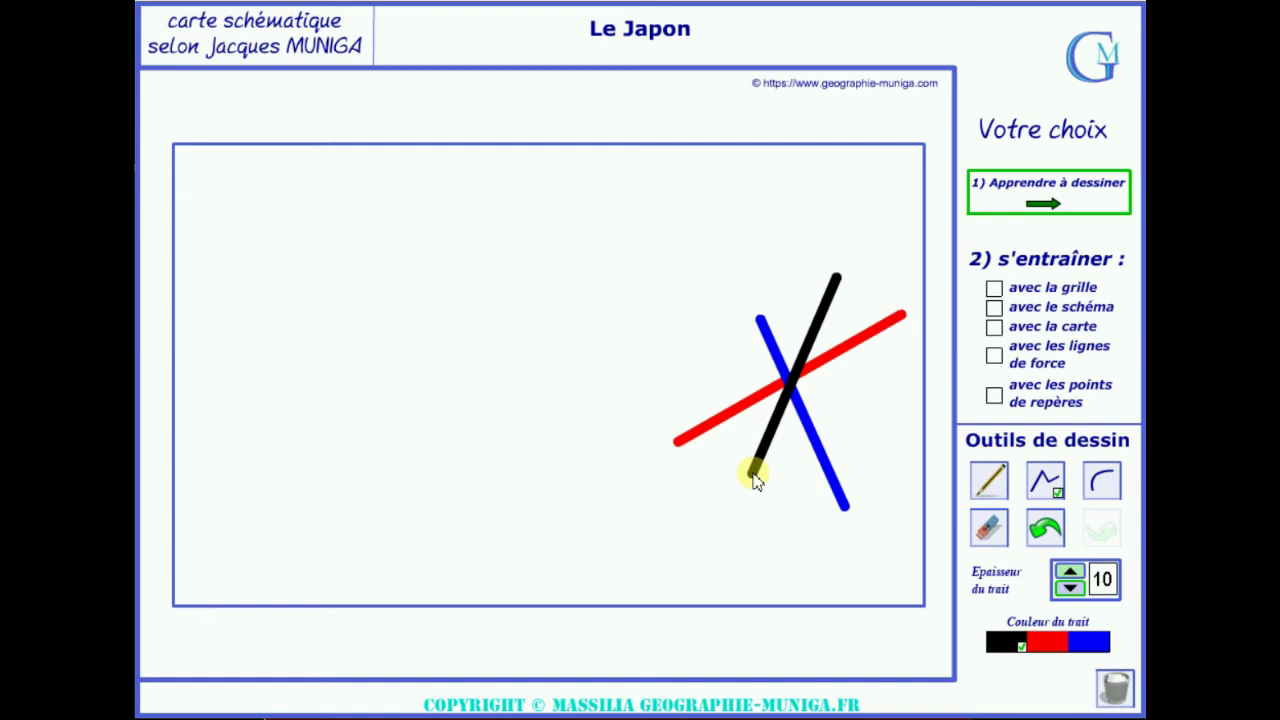
left_click(755, 476)
left_click(1115, 688)
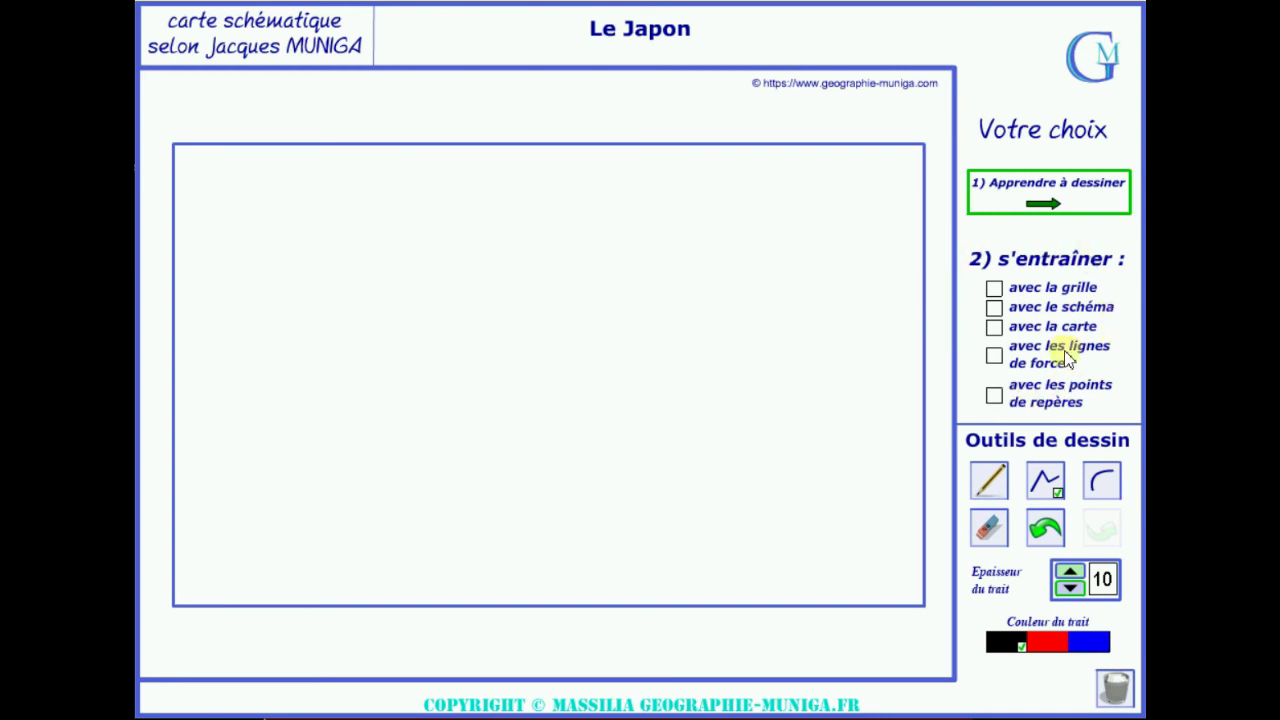
- Display the grid and the schematic outline of Japan as drawing guides
left_click(994, 289)
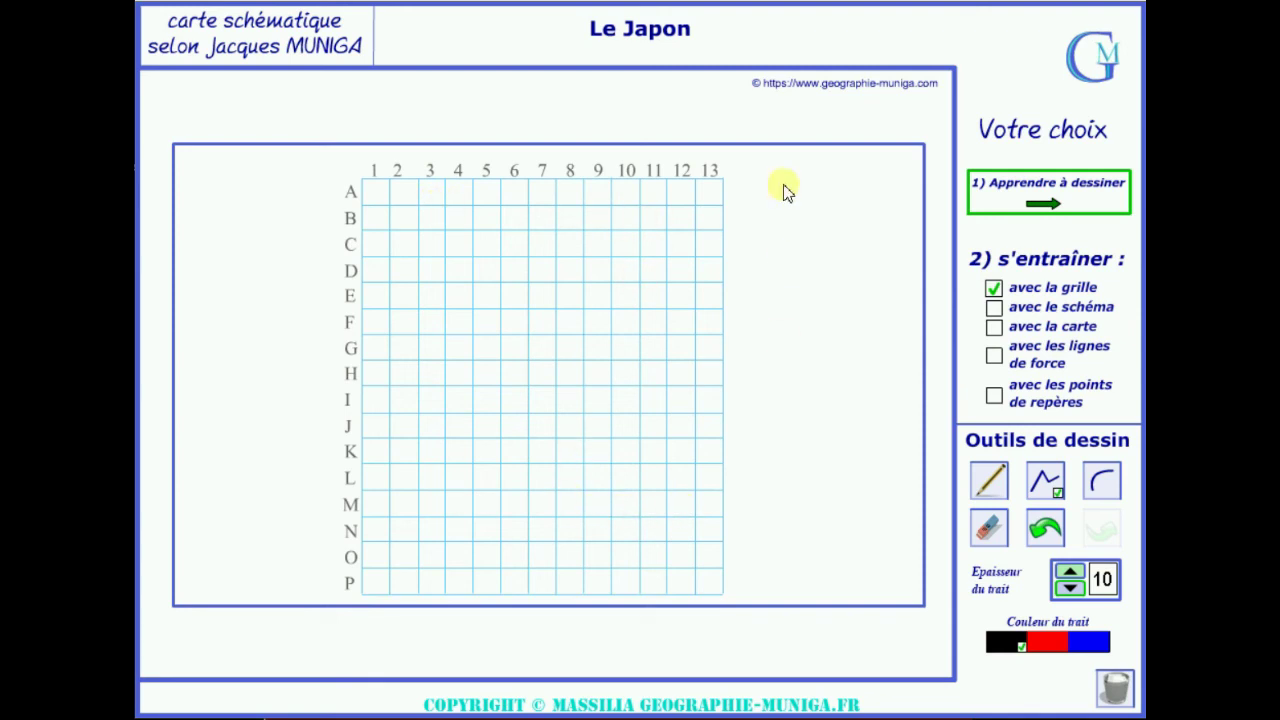
left_click(994, 311)
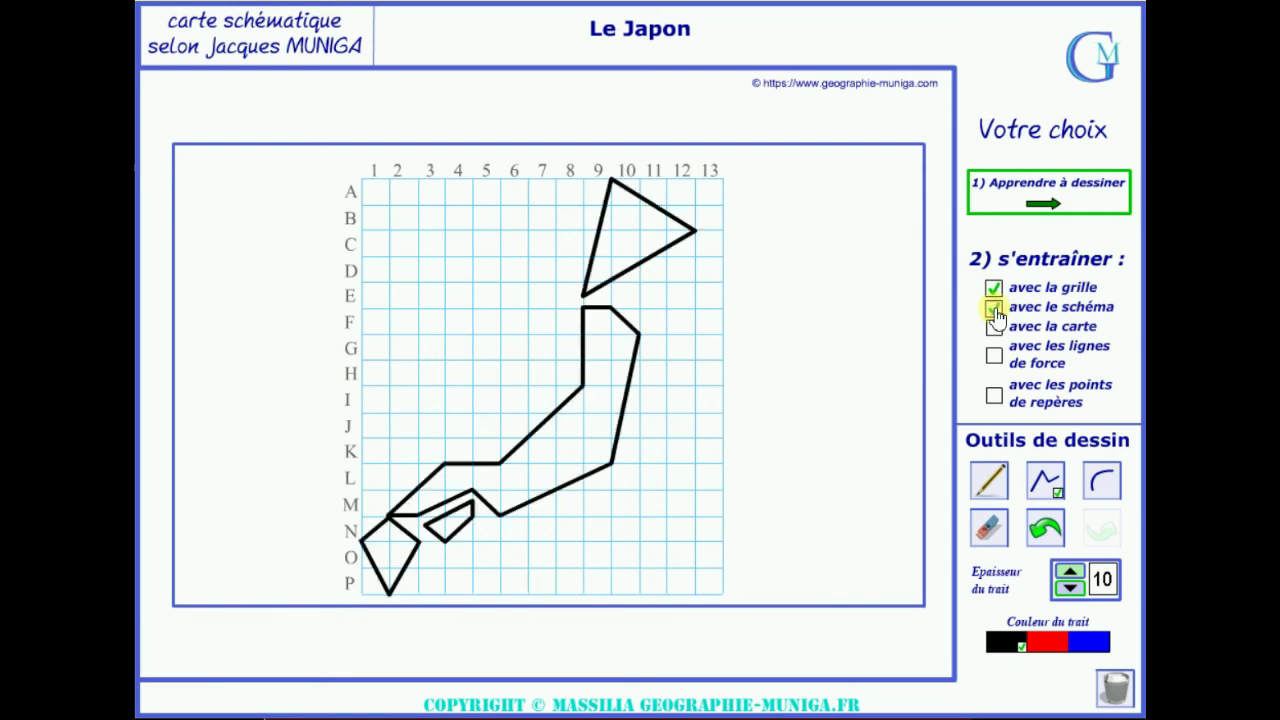
- Trace the northern triangle and the upper and middle parts of the main island's outline in red at thickness 9
left_click(1049, 645)
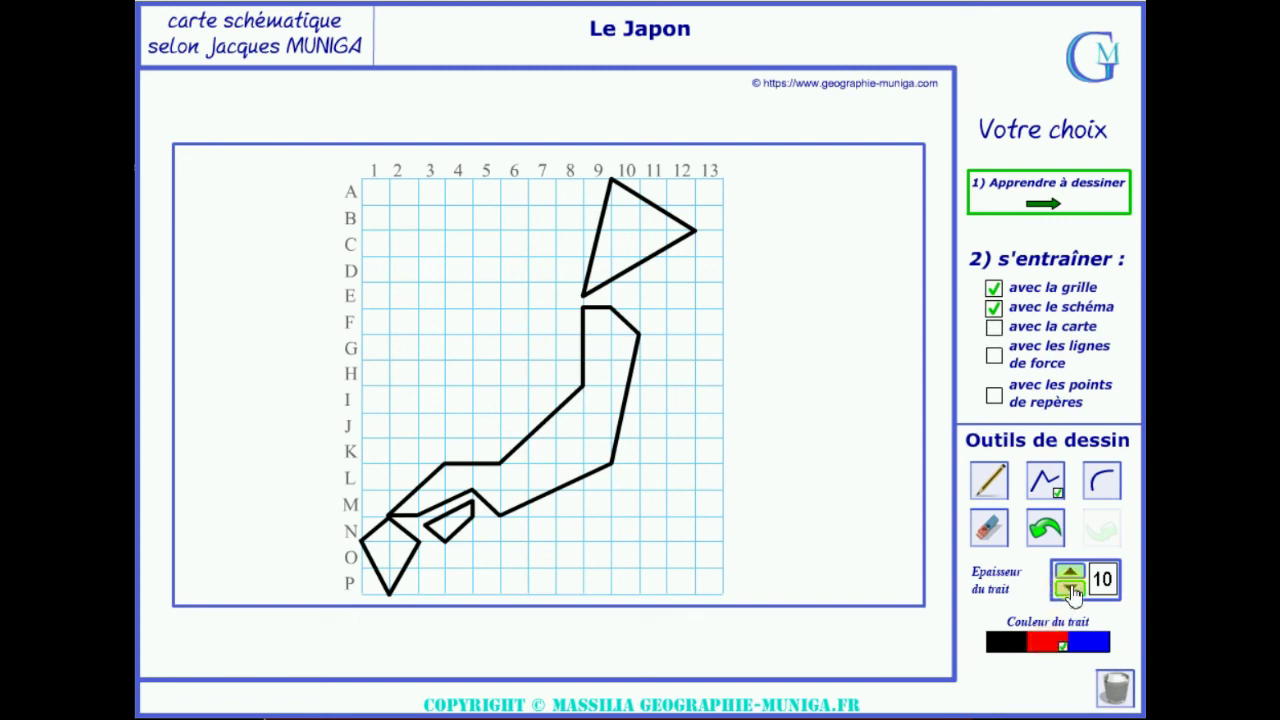
left_click(1070, 588)
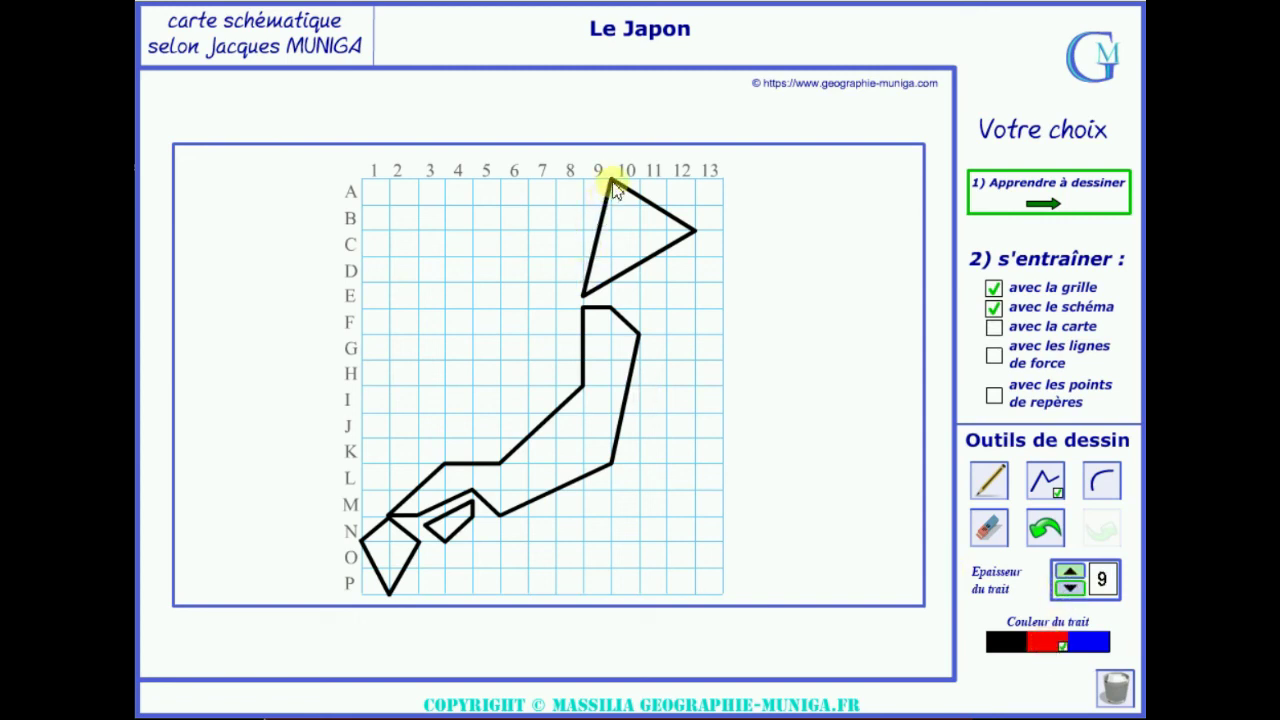
mouse_move(612, 181)
left_mouse_down()
mouse_move(695, 234)
mouse_move(586, 290)
mouse_move(611, 190)
left_mouse_up()
mouse_move(582, 302)
left_mouse_down()
mouse_move(608, 304)
mouse_move(636, 332)
mouse_move(613, 466)
mouse_move(502, 514)
left_mouse_up()
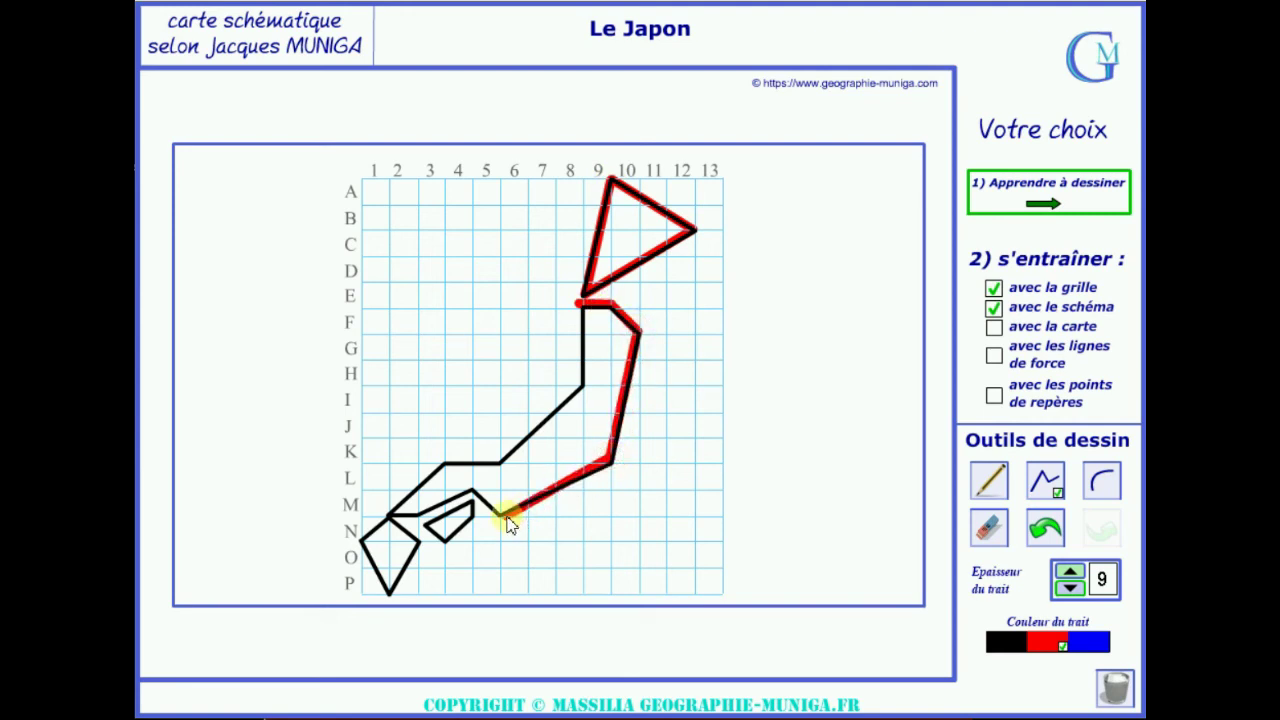
mouse_move(578, 310)
left_mouse_down()
mouse_move(583, 300)
mouse_move(583, 378)
mouse_move(527, 452)
mouse_move(445, 465)
left_mouse_up()
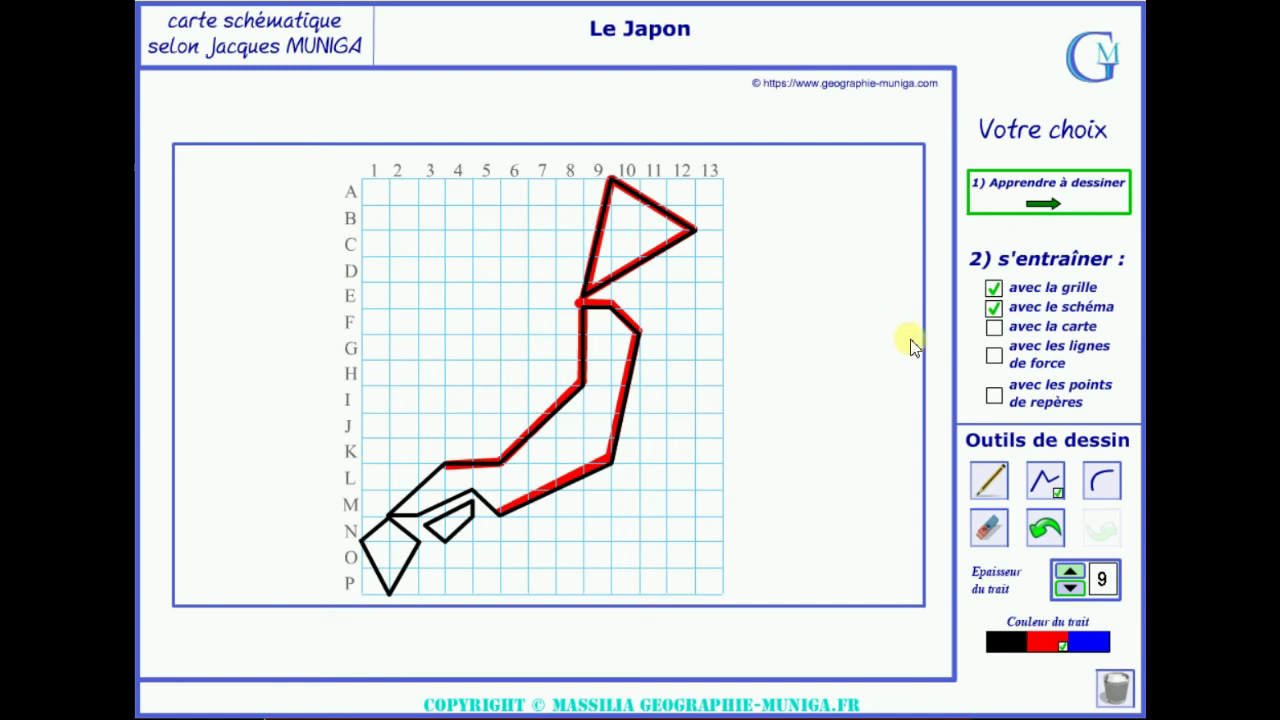
- Hide the schematic outline and display the real map, the lines of force and the landmark points
left_click(996, 311)
left_click(994, 326)
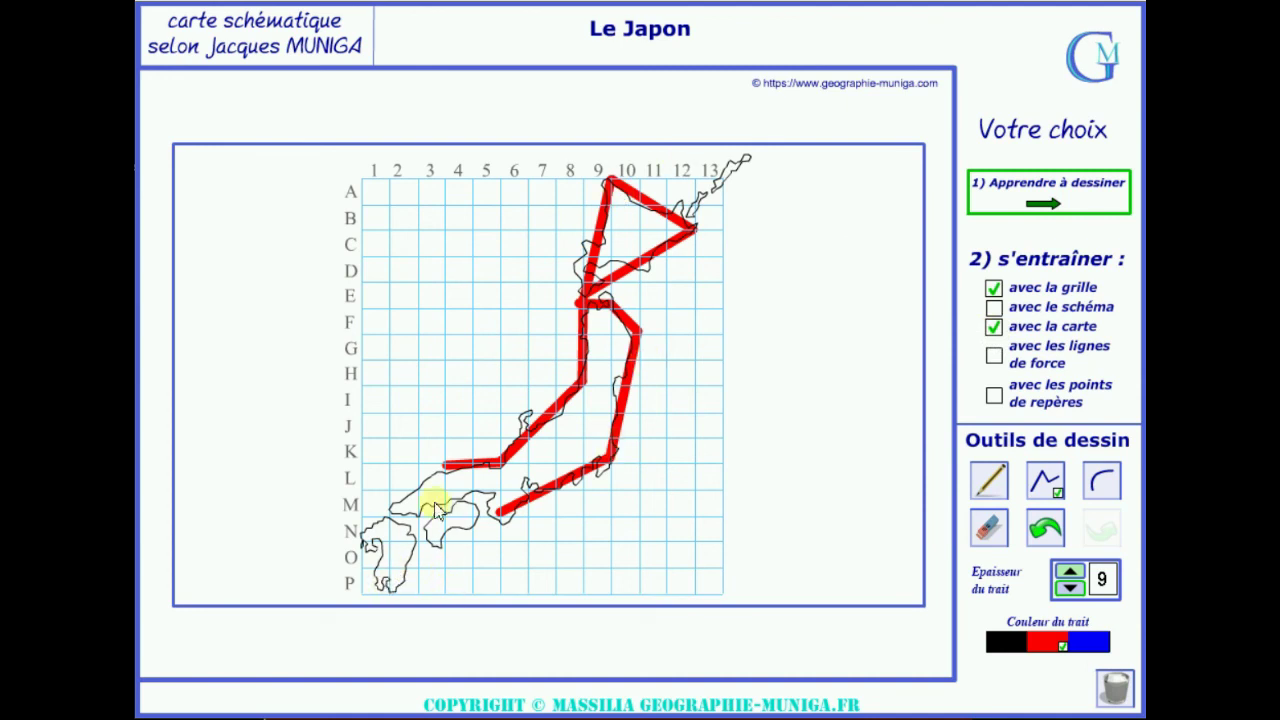
left_click(995, 357)
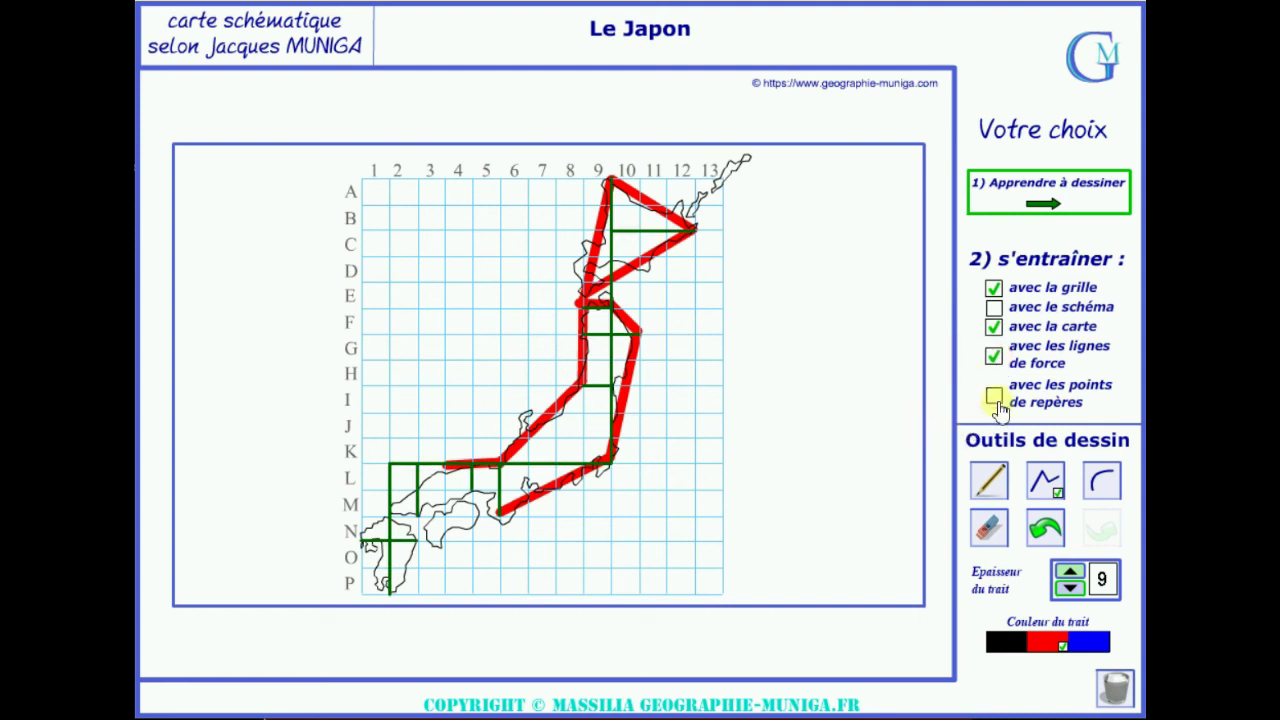
left_click(995, 396)
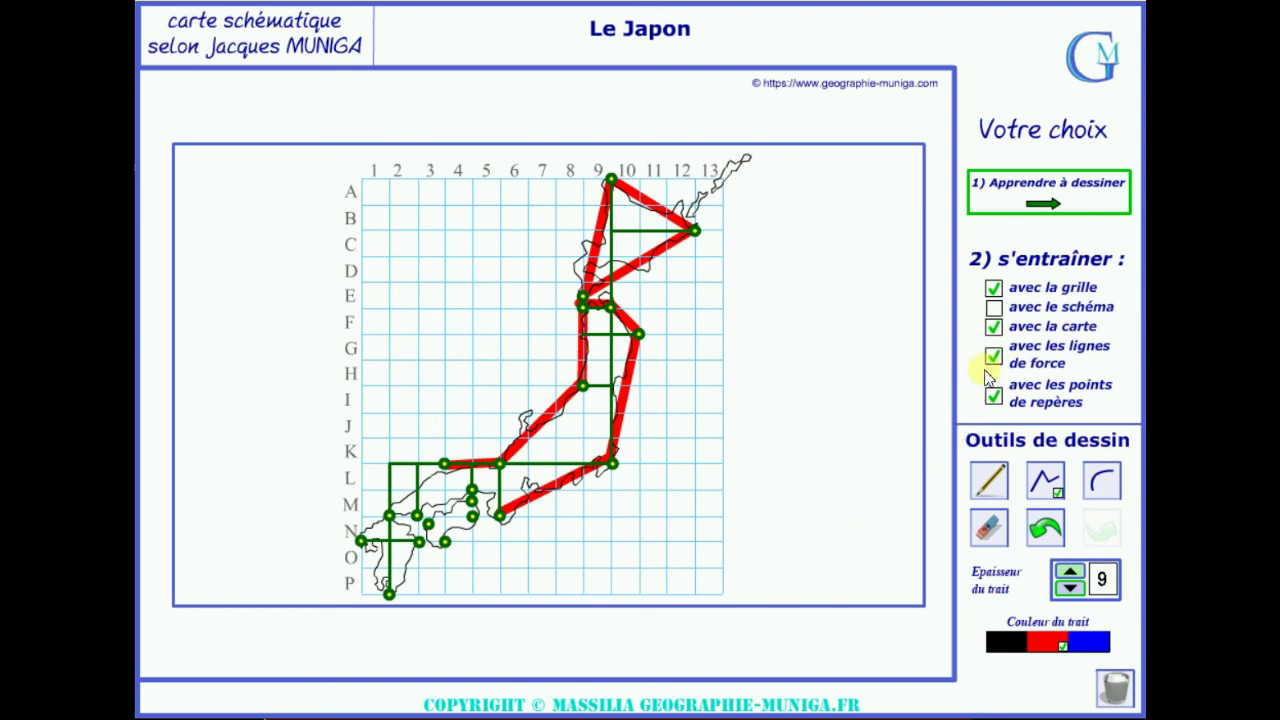
- Hide the map, lines of force, grid and landmark points, and display the schematic outline over the red tracing
left_click(995, 327)
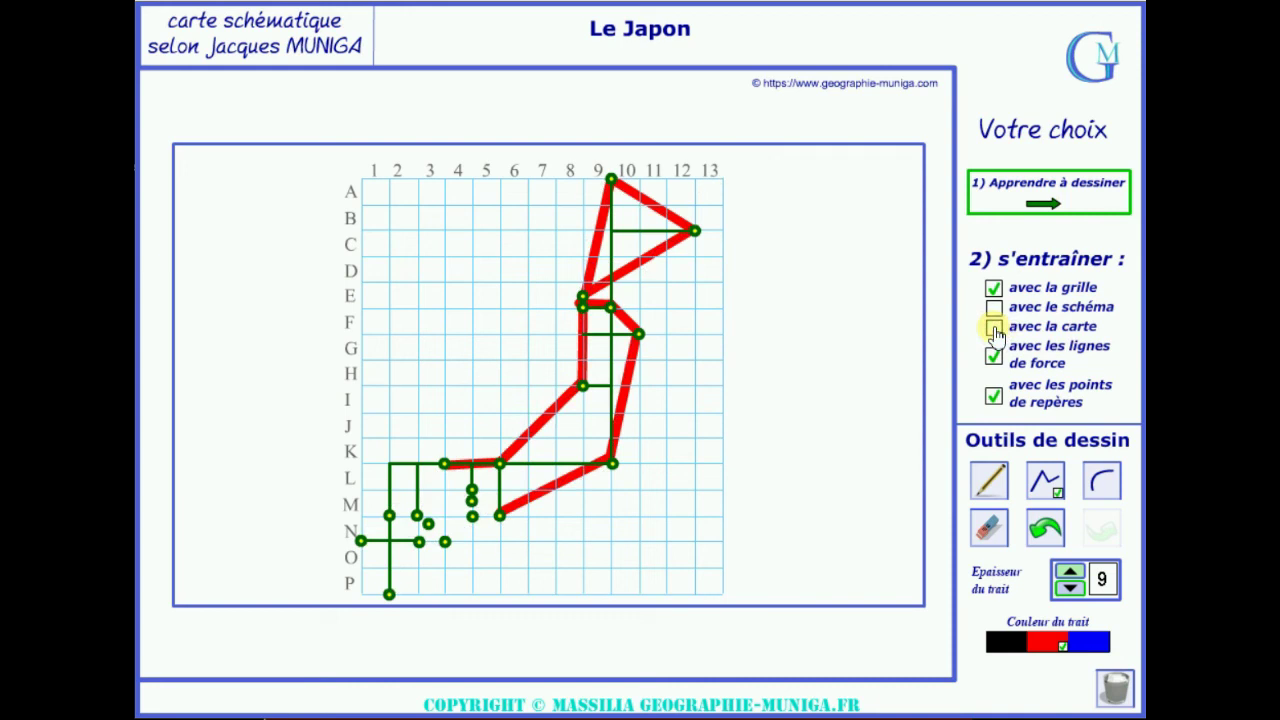
left_click(994, 356)
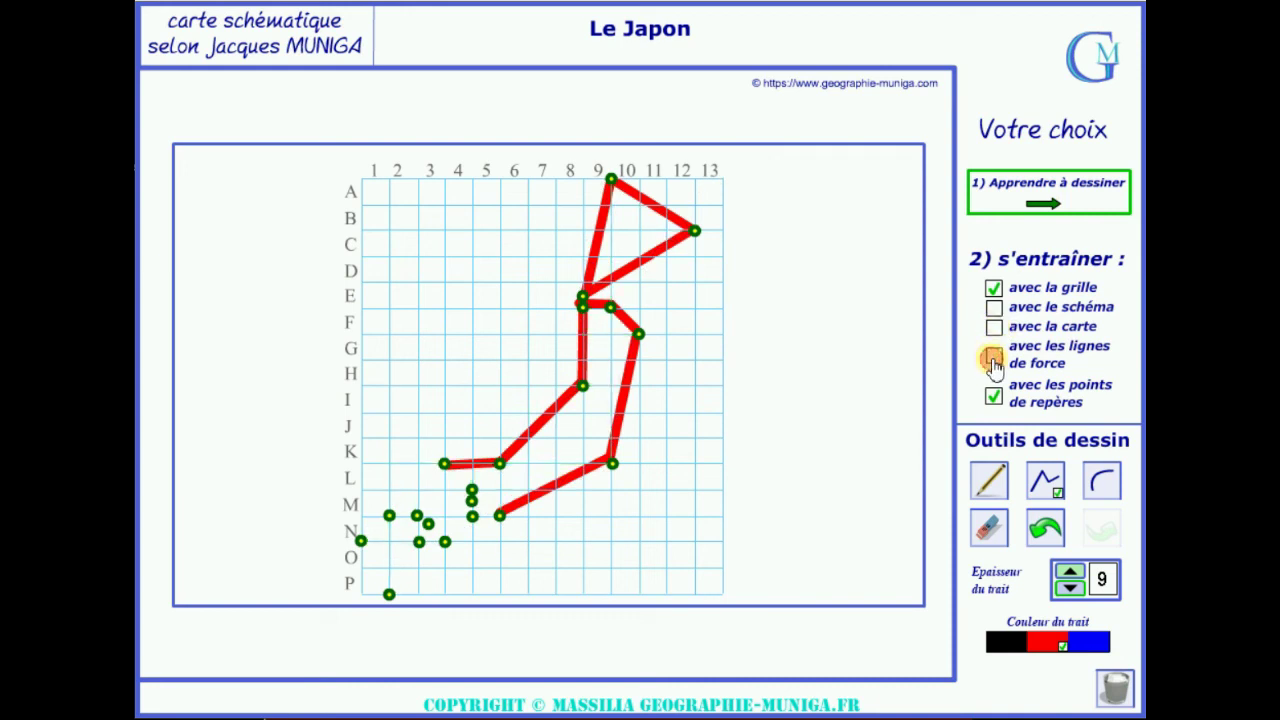
left_click(994, 288)
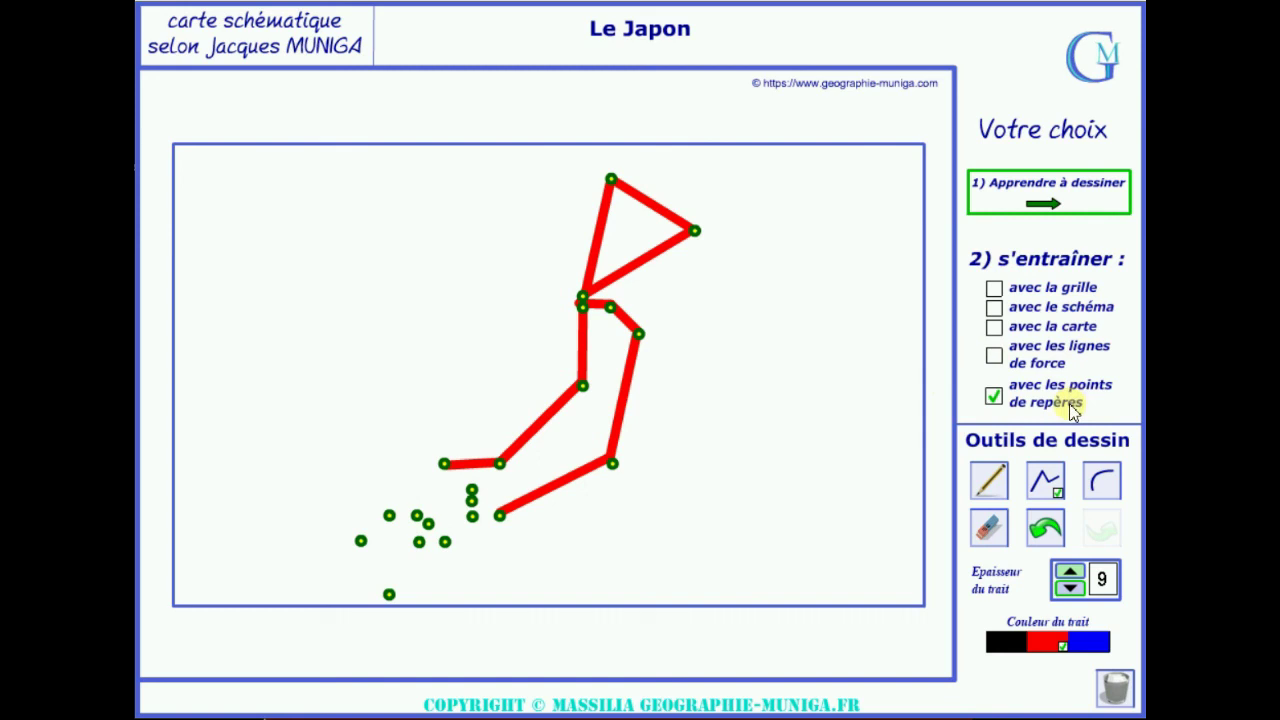
left_click(995, 310)
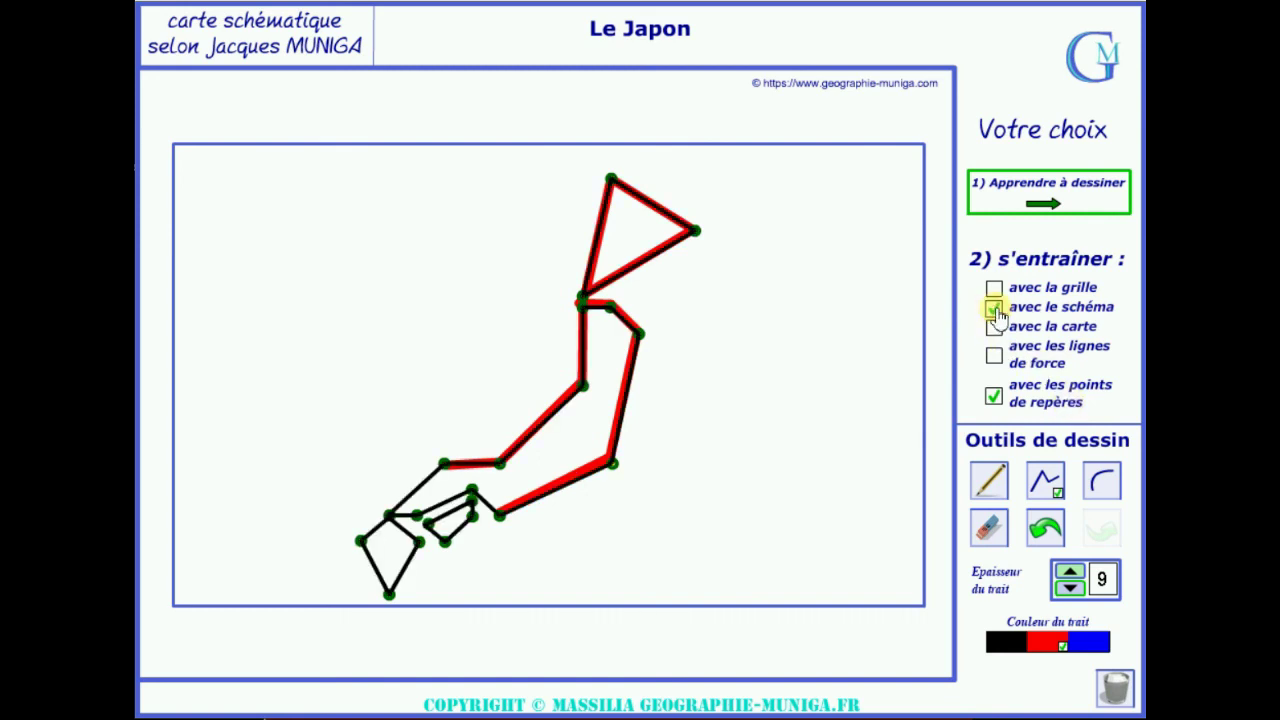
left_click(993, 396)
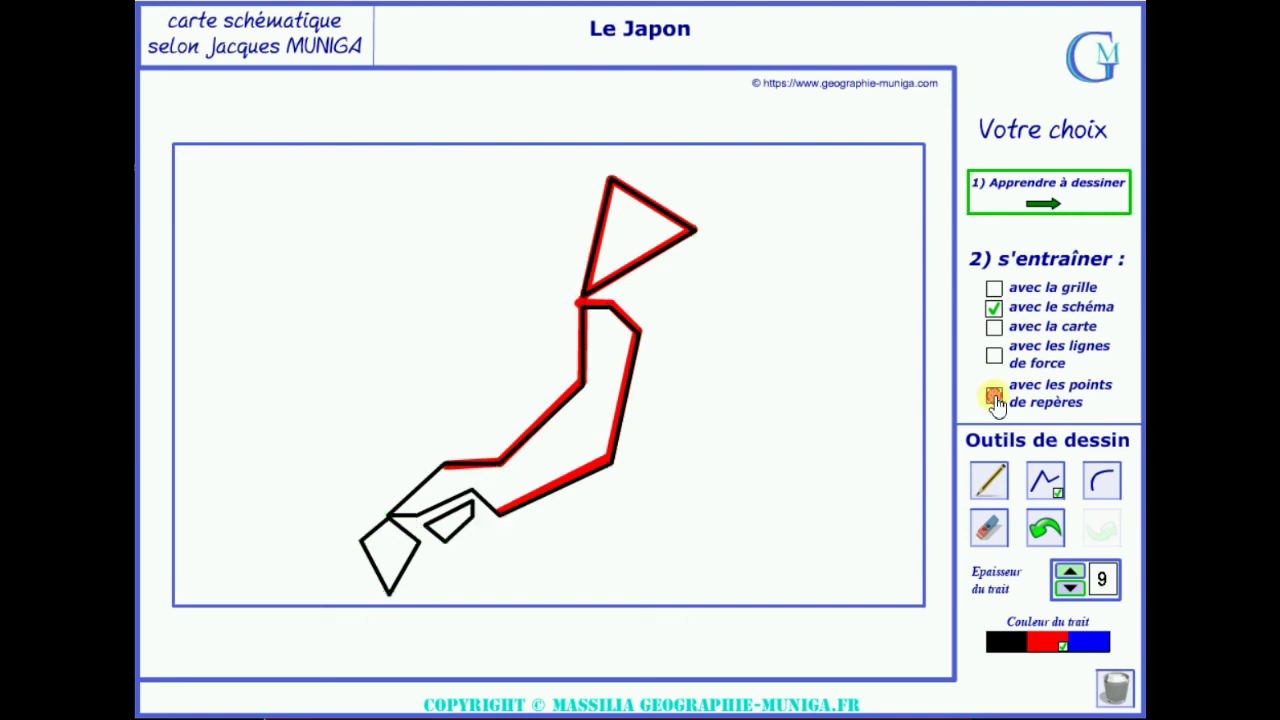